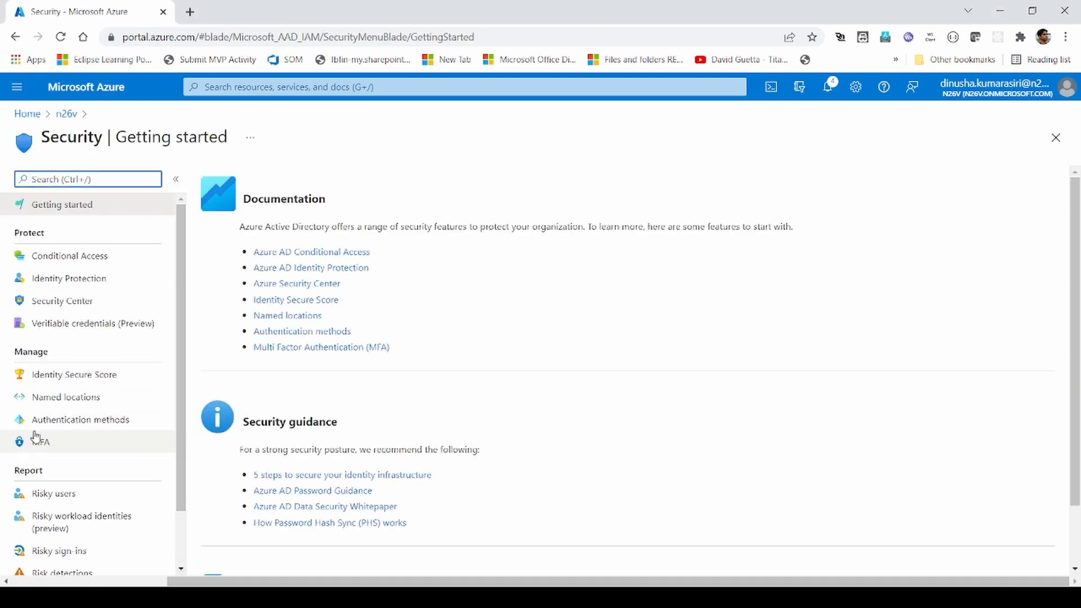
Step: Create a countries named location called Location-Australia in Conditional Access, with Australia as its only selected country
left_click(60, 263)
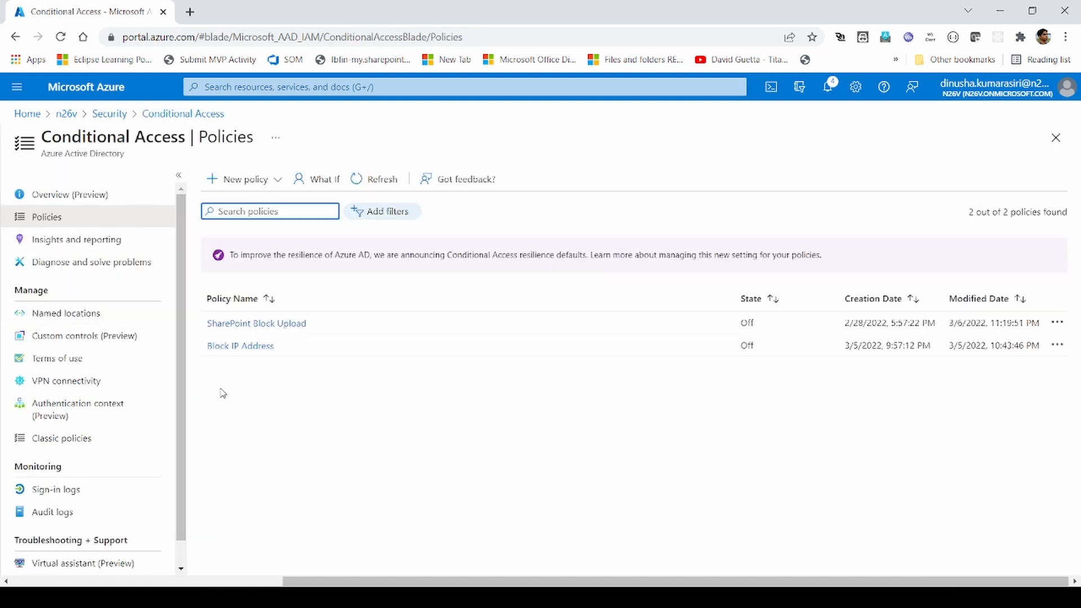
left_click(69, 320)
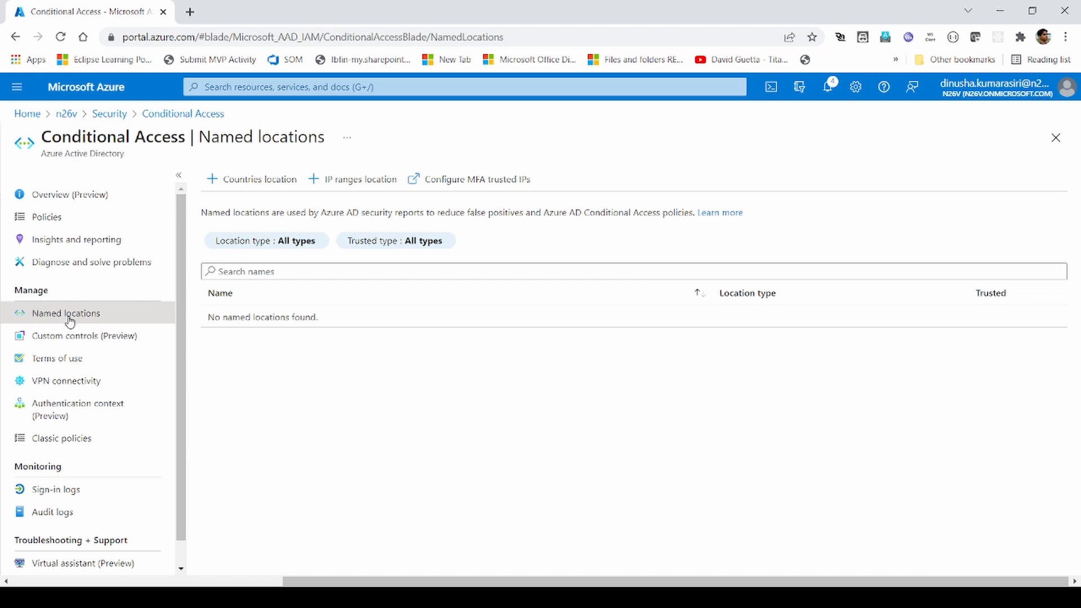
left_click(251, 188)
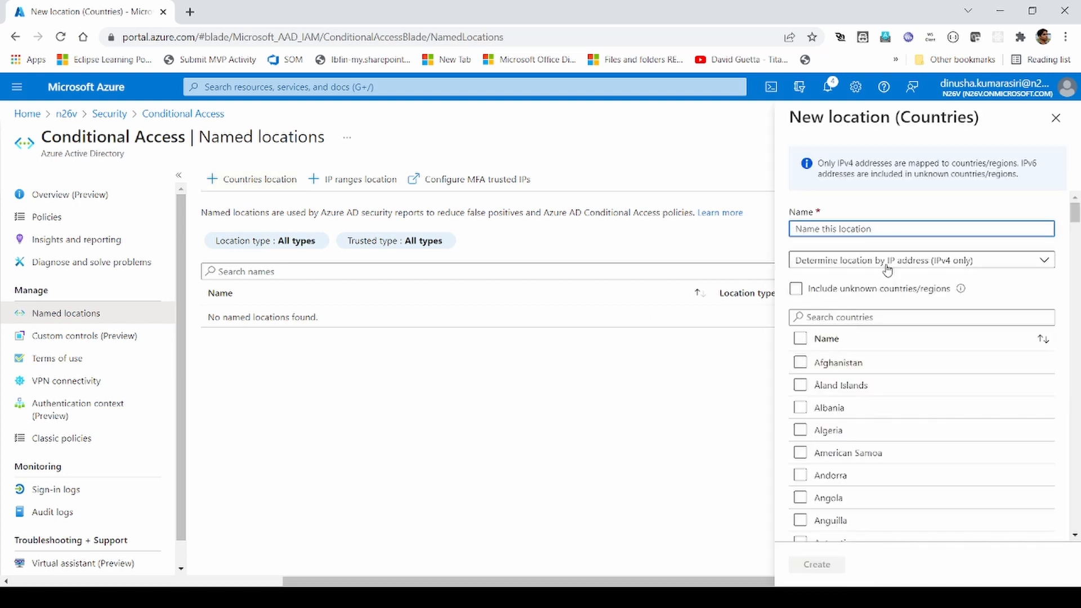
type("Location-Australia")
left_click(876, 318)
type("A")
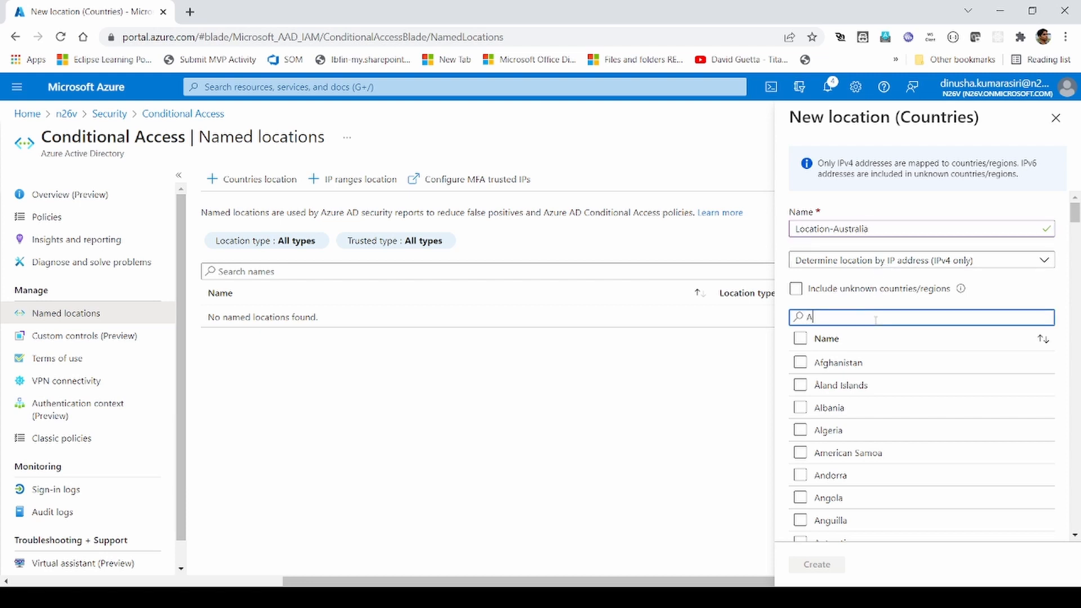
type("ustr")
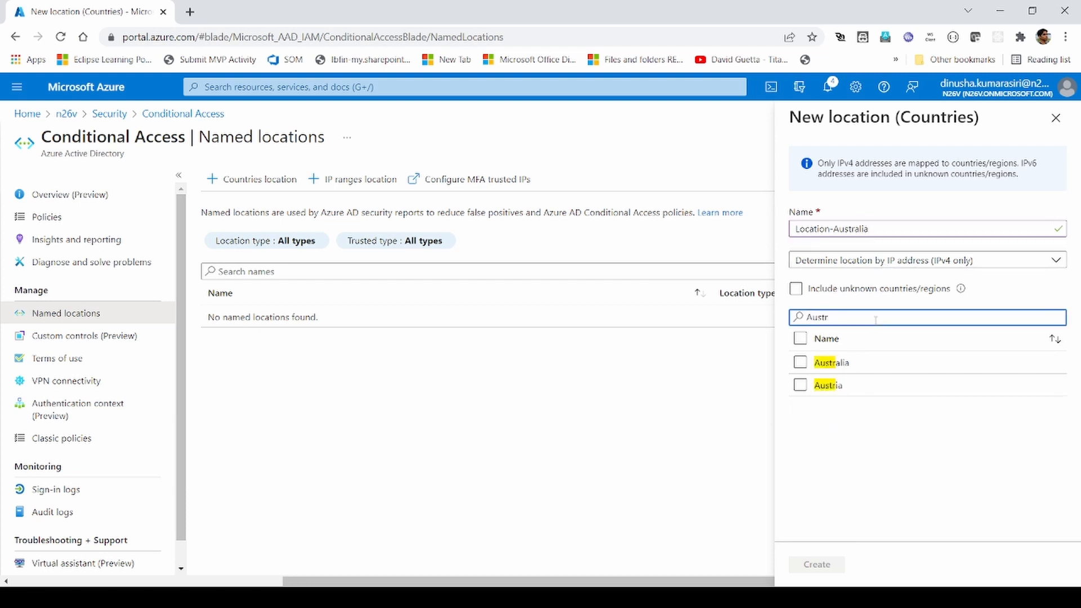
left_click(800, 362)
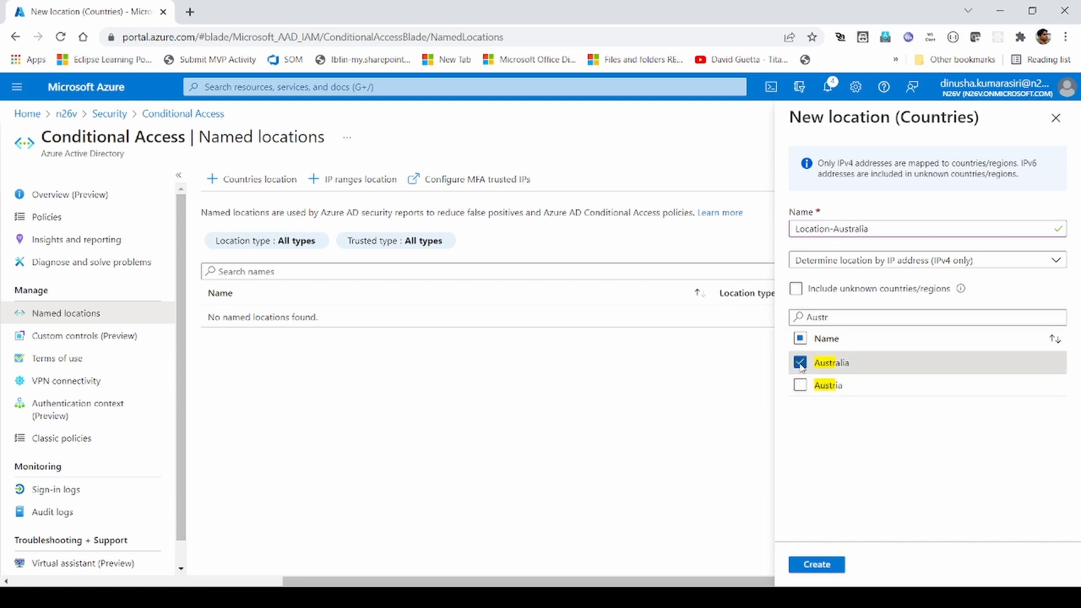
left_click(827, 566)
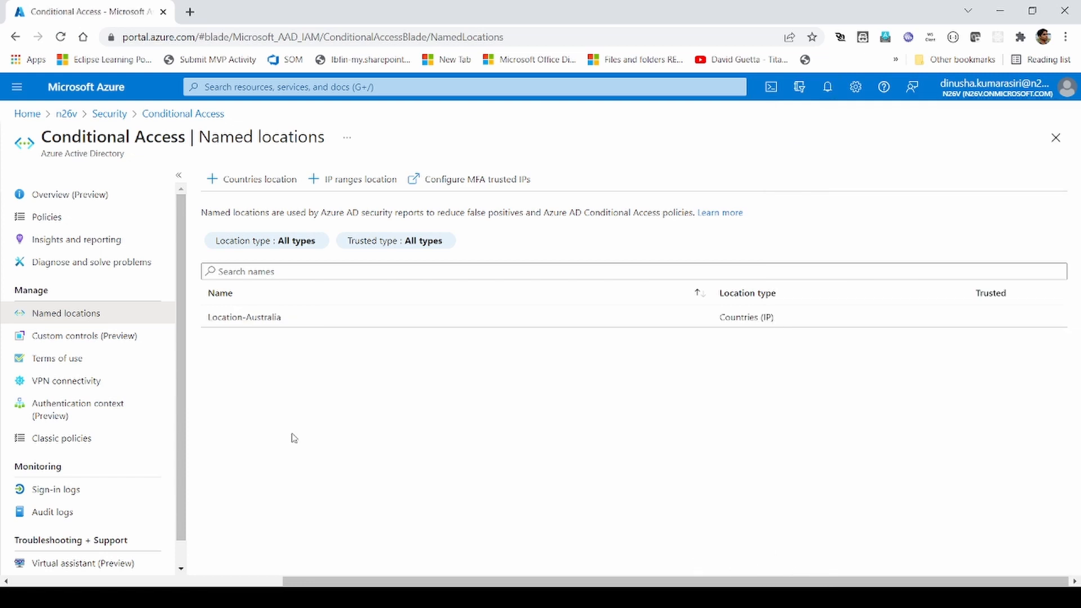
Step: Start a new Conditional Access policy from scratch and name it Block Salary Upload
left_click(34, 221)
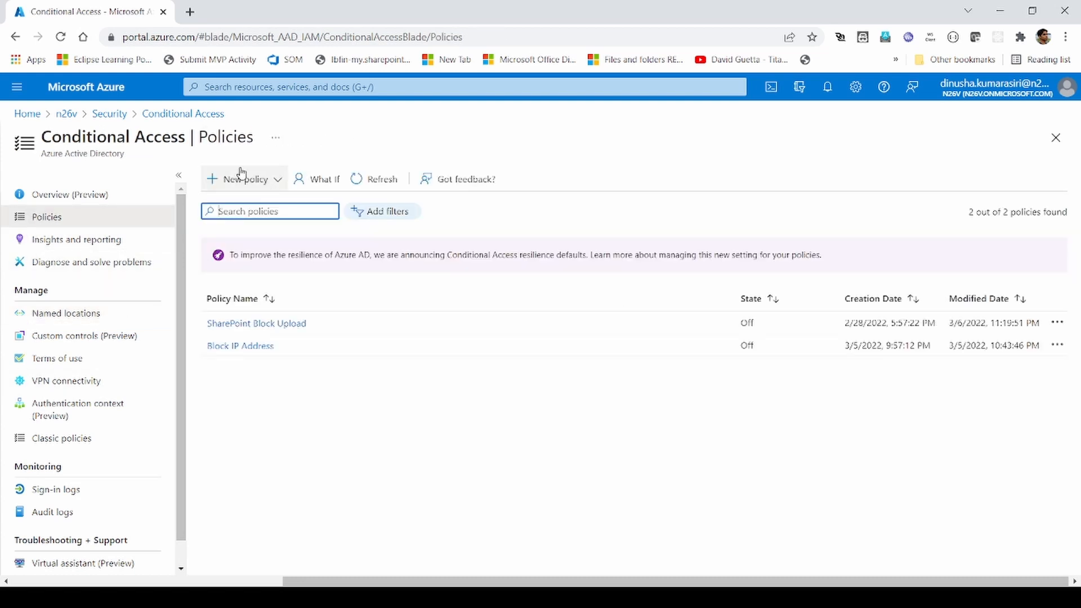
left_click(242, 179)
left_click(252, 207)
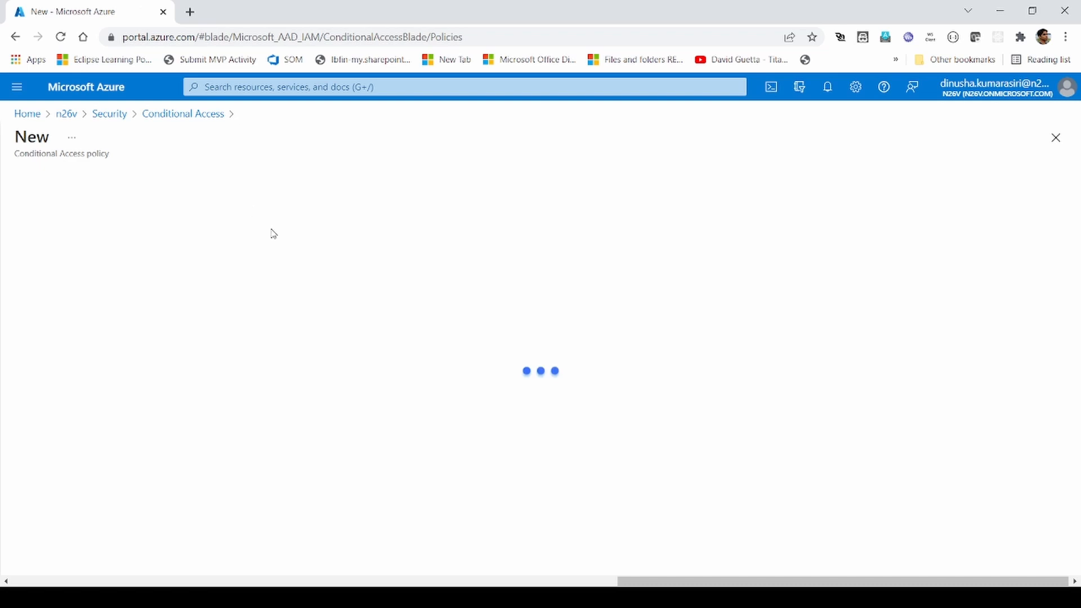
left_click(64, 266)
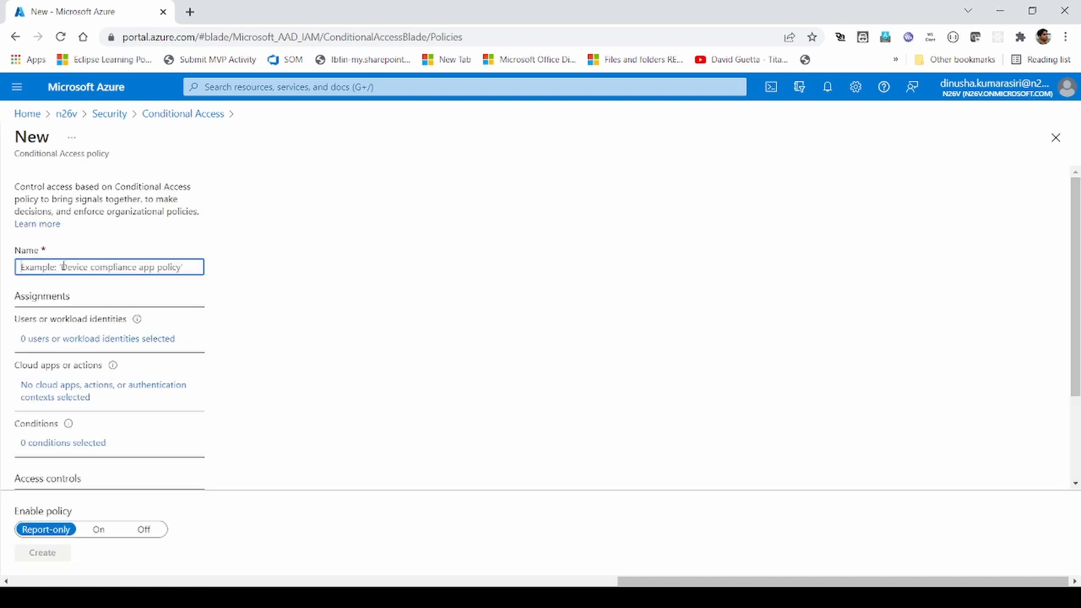
type("Block Salary Upload")
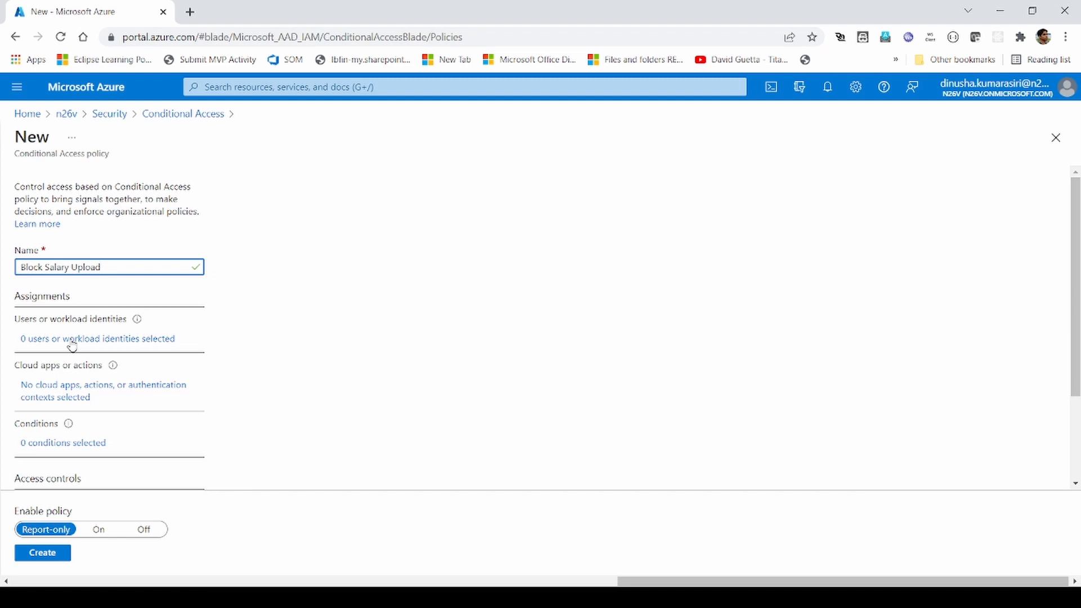
Step: Assign the policy to selected users and groups, including the Admin group
left_click(71, 341)
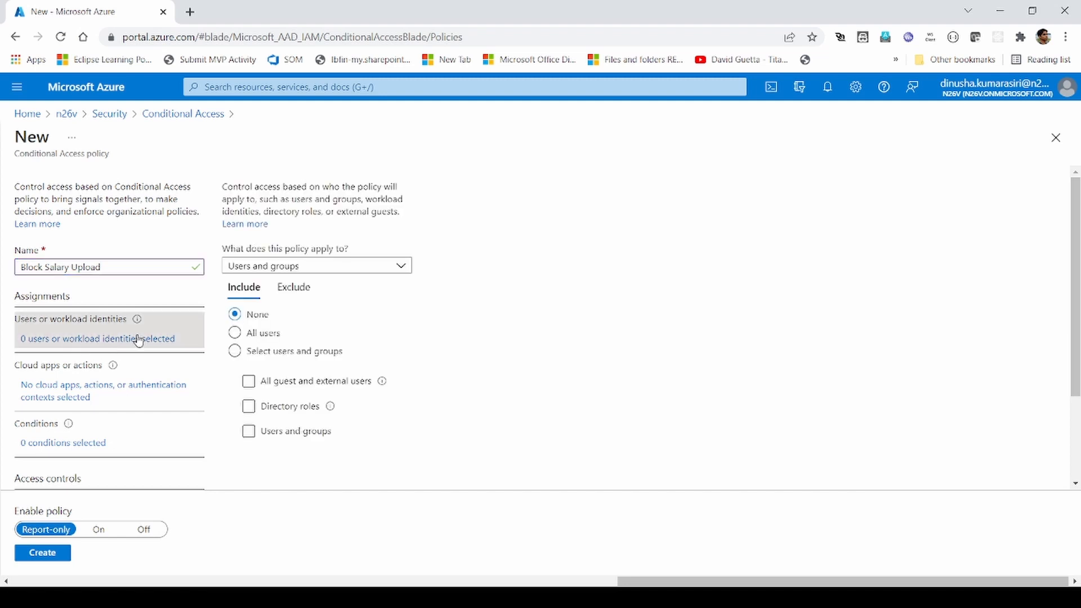
left_click(251, 355)
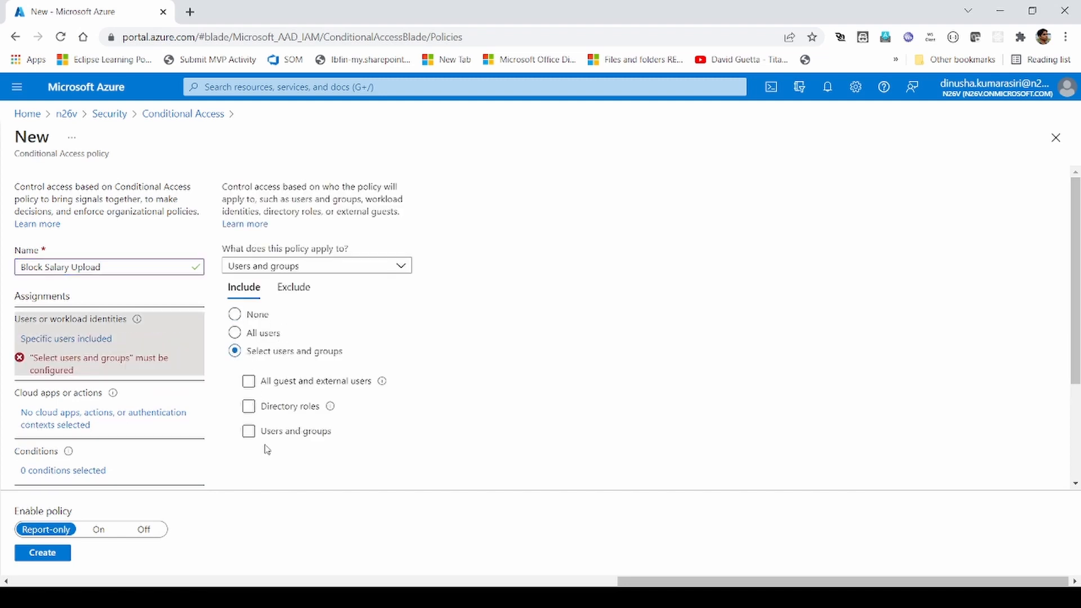
left_click(249, 436)
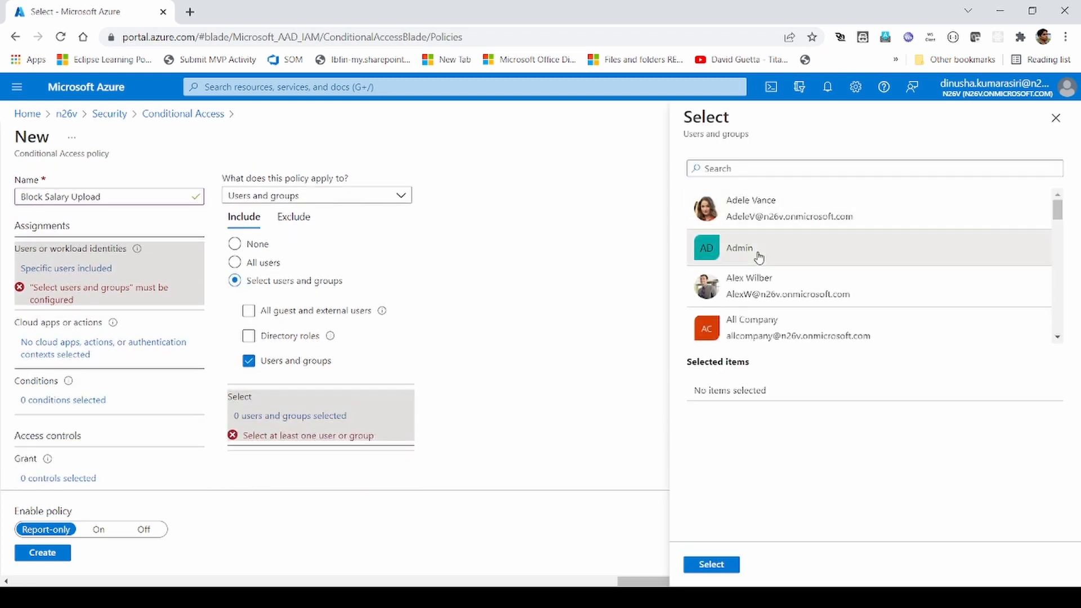
left_click(757, 254)
left_click(720, 572)
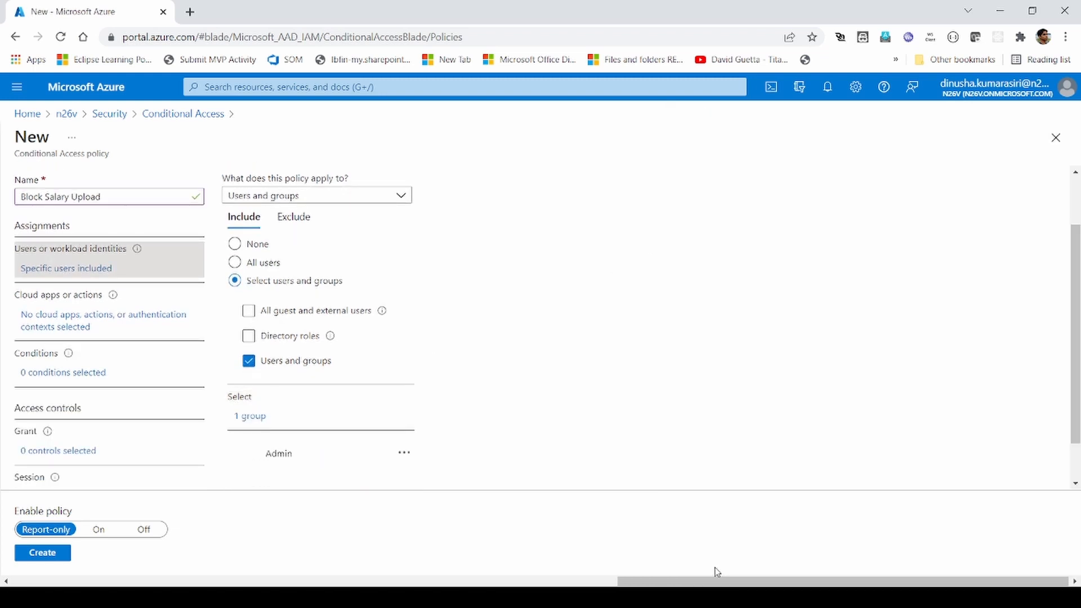
Step: Apply the policy to selected cloud apps, including Office 365 SharePoint Online
left_click(66, 323)
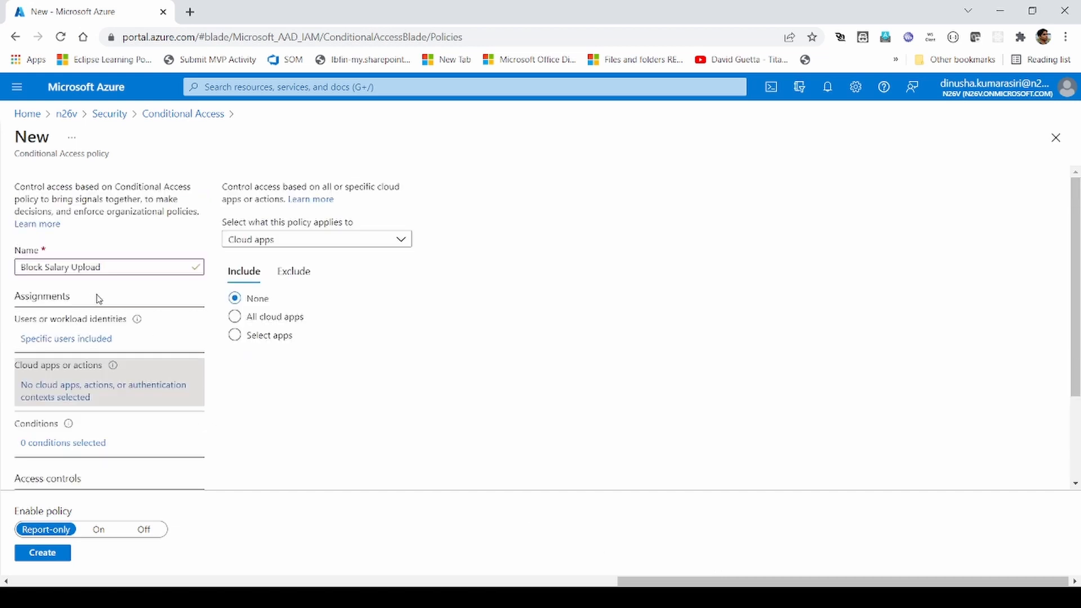
left_click(235, 337)
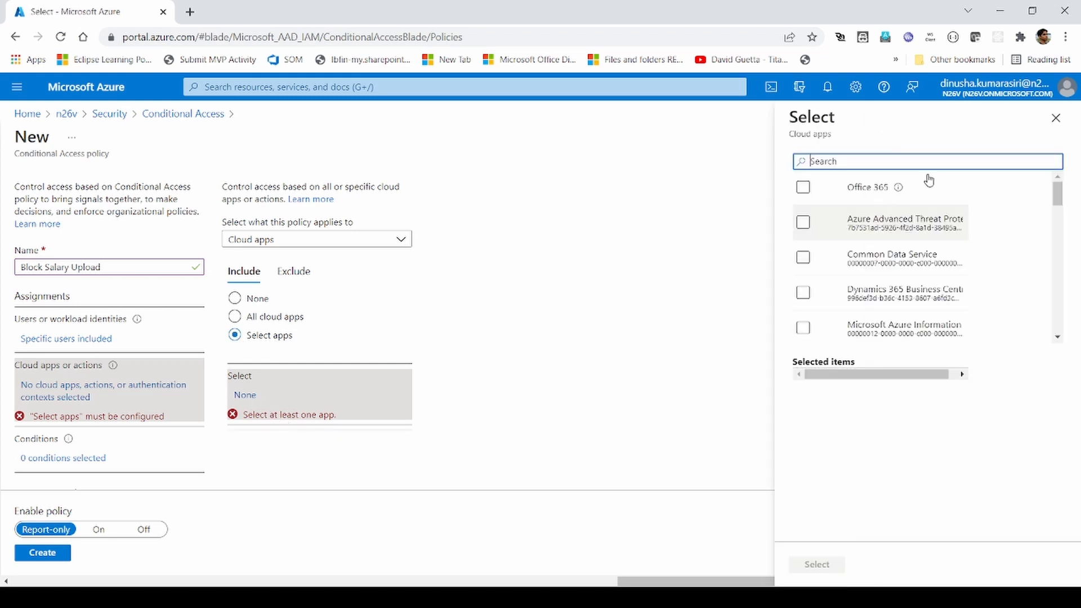
type("S")
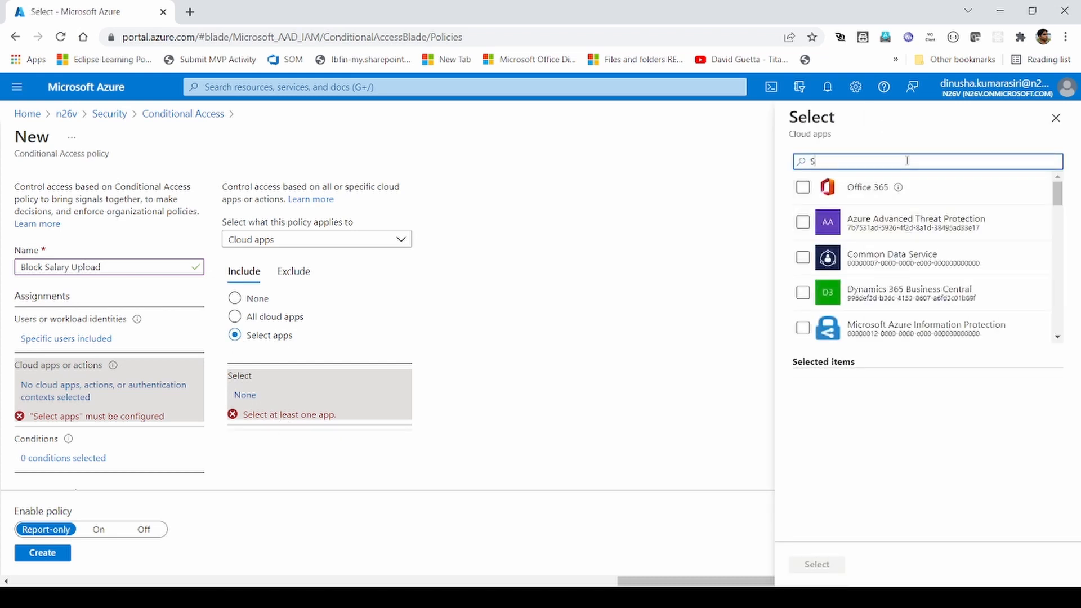
type("harep")
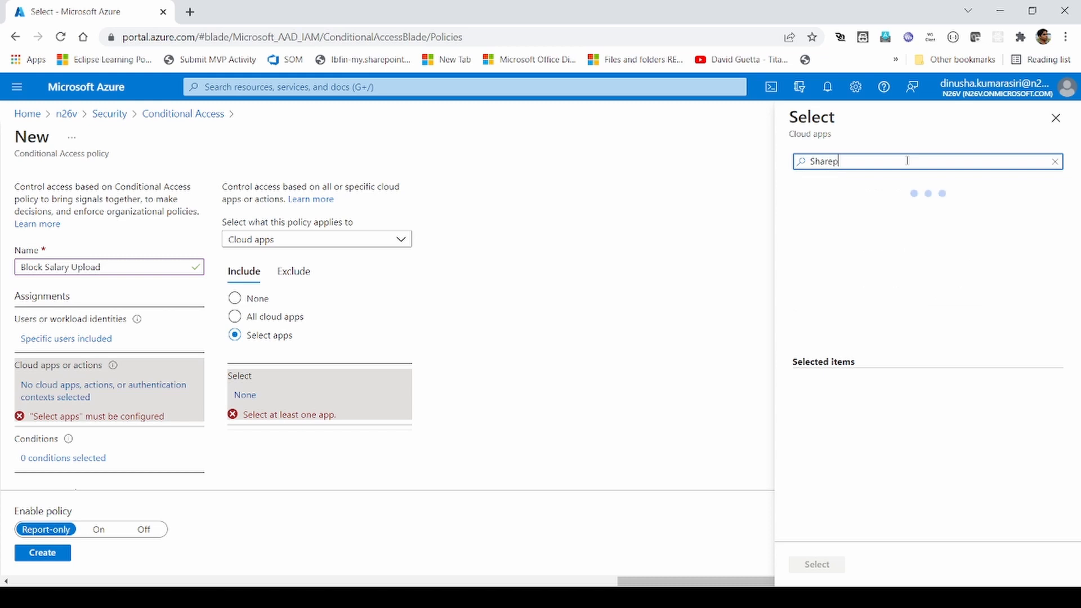
type("oin")
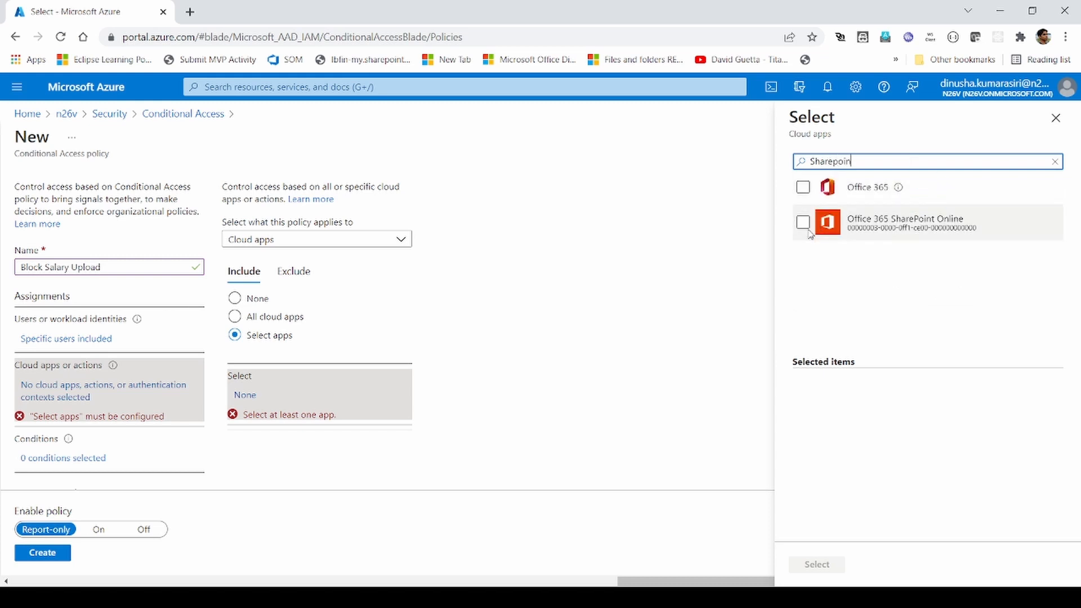
left_click(808, 232)
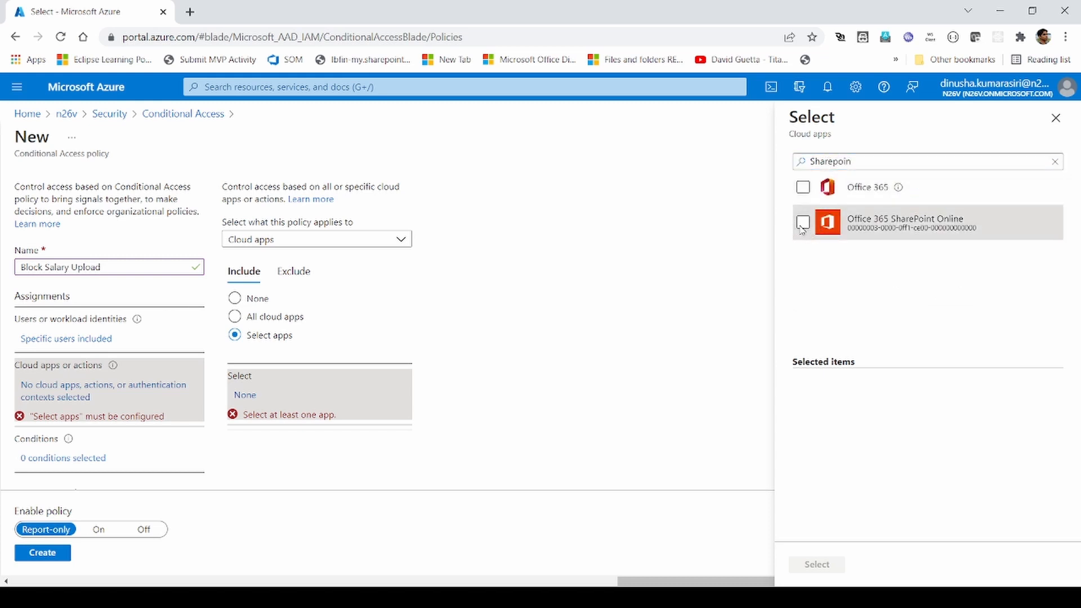
left_click(818, 563)
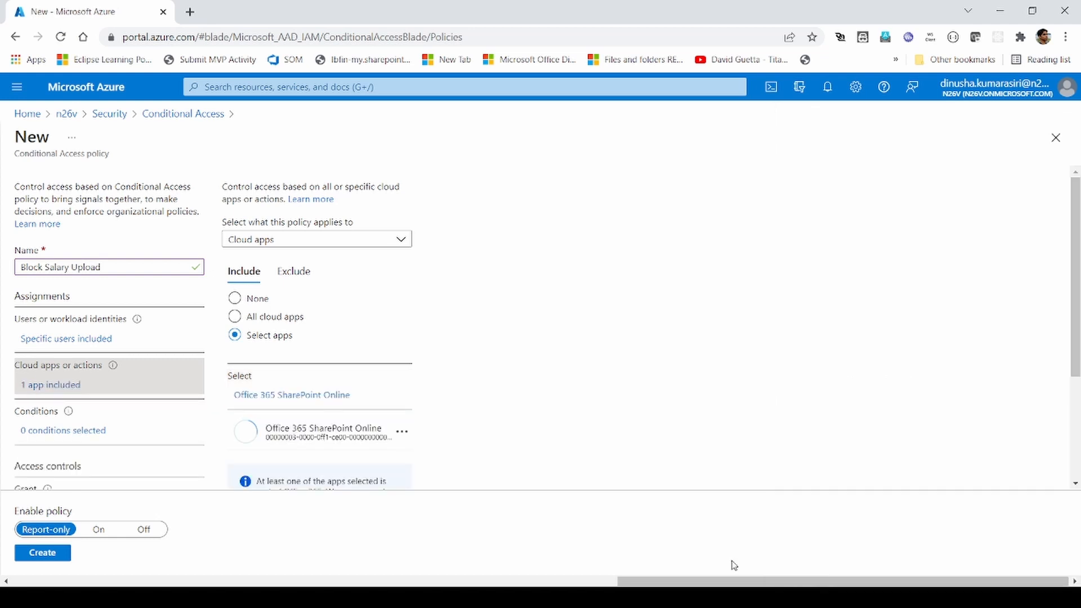
Step: Enable the policy's locations condition and include Location-Australia as the selected location
left_click(58, 433)
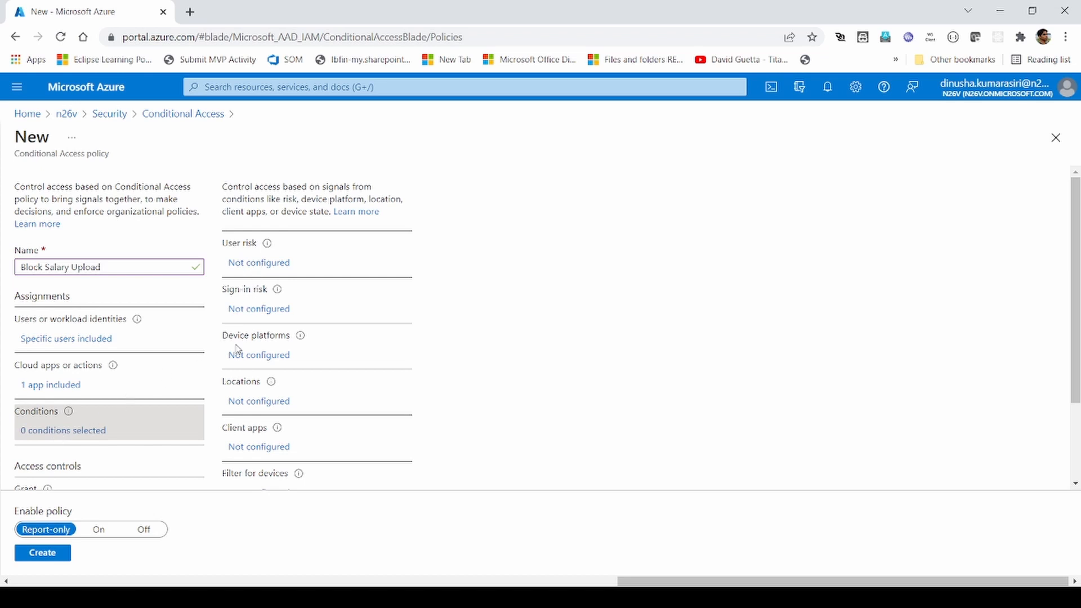
left_click(250, 406)
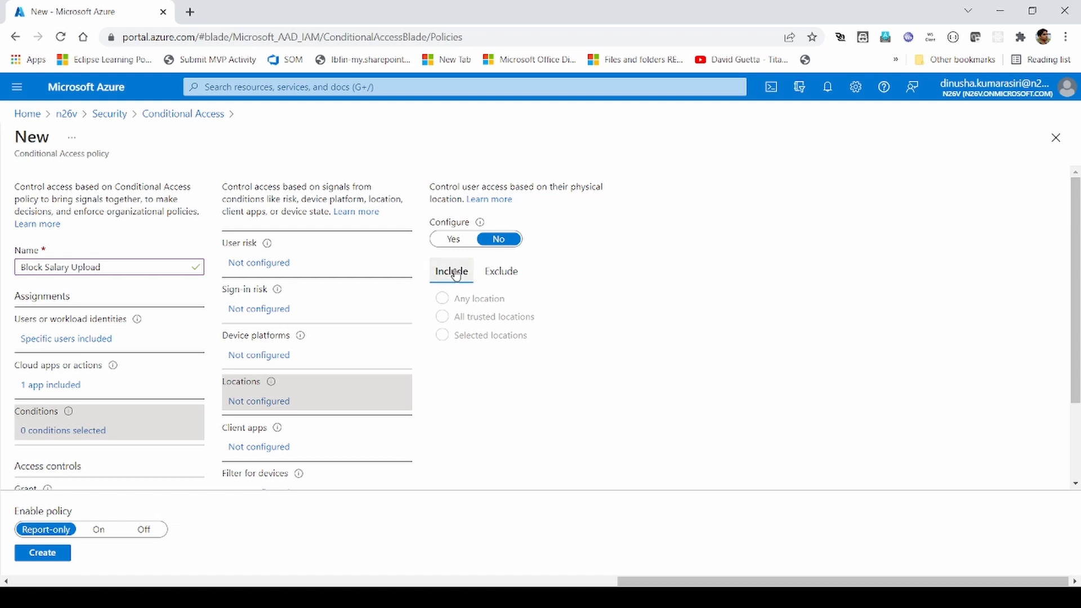
left_click(452, 239)
left_click(443, 335)
left_click(461, 399)
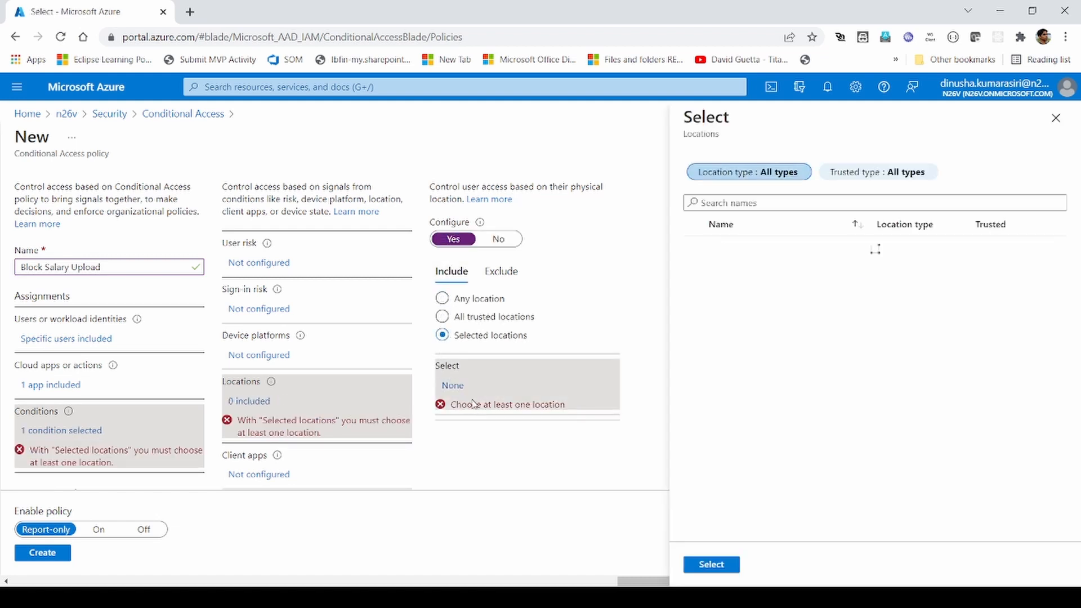
left_click(695, 272)
left_click(711, 564)
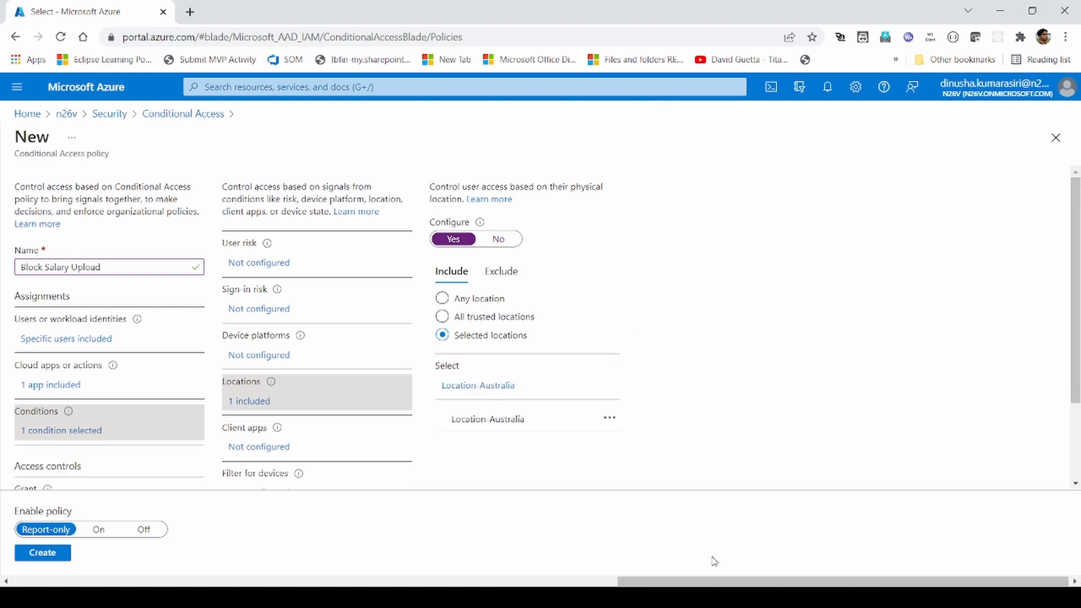
Step: Enable Conditional Access App Control in the policy's session controls and set it to Use custom policy
scroll(179, 330, "down", 2)
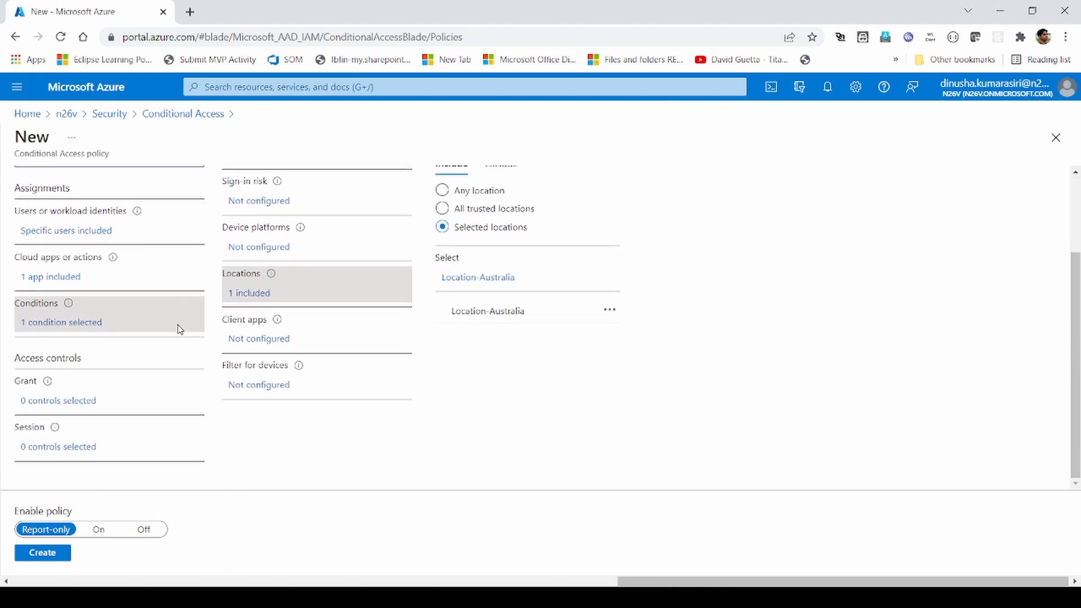
left_click(54, 451)
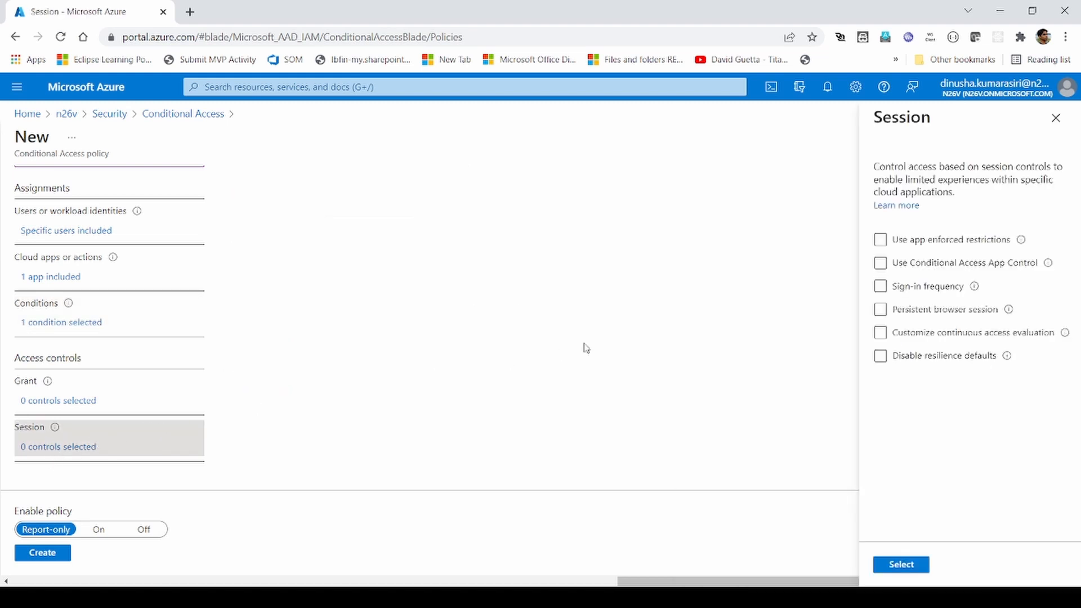
left_click(882, 264)
left_click(881, 268)
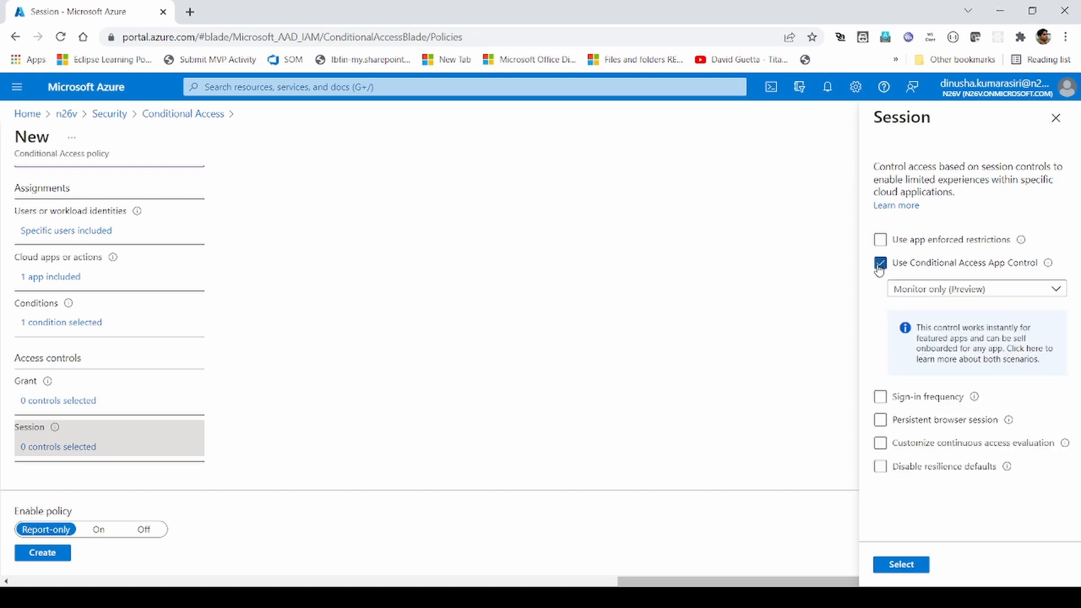
left_click(908, 291)
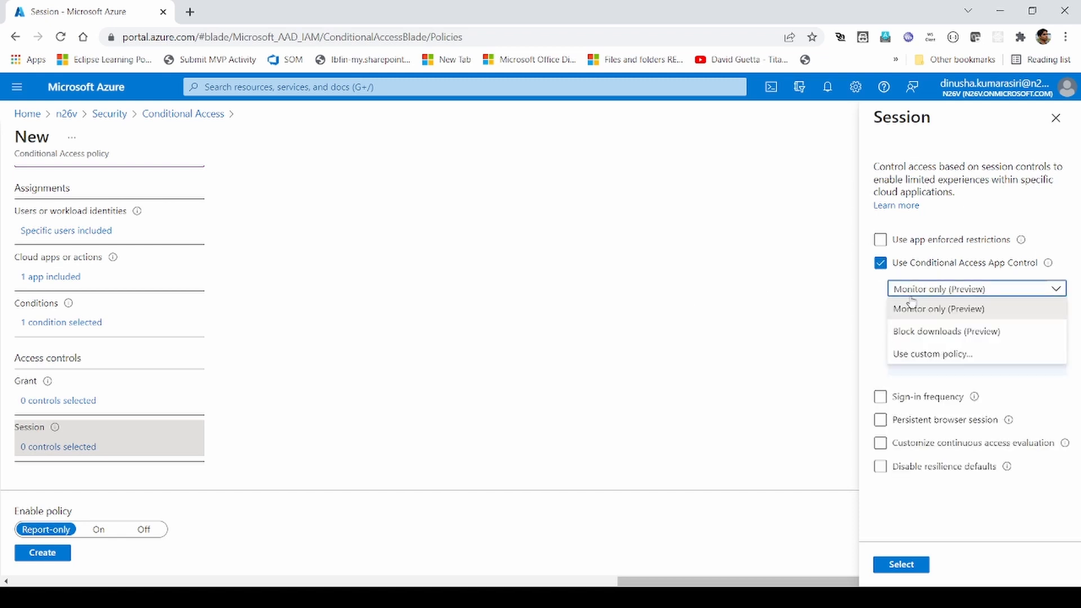
left_click(913, 356)
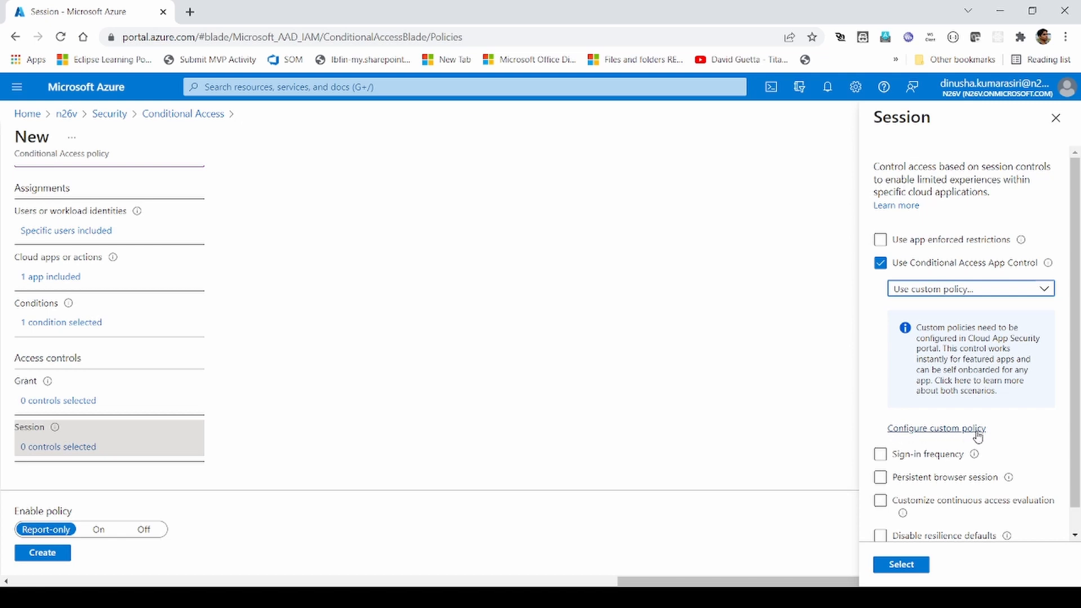
Step: Follow the custom policy configuration link to Microsoft Defender for Cloud Apps and open its list of policies
scroll(890, 398, "down", 1)
left_click(896, 402)
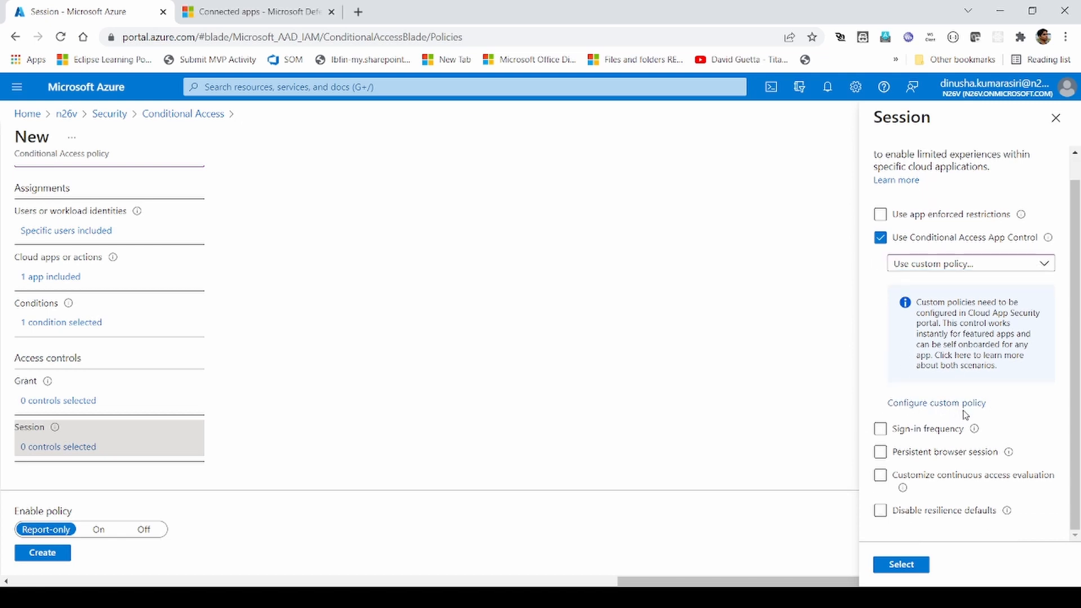
left_click(226, 11)
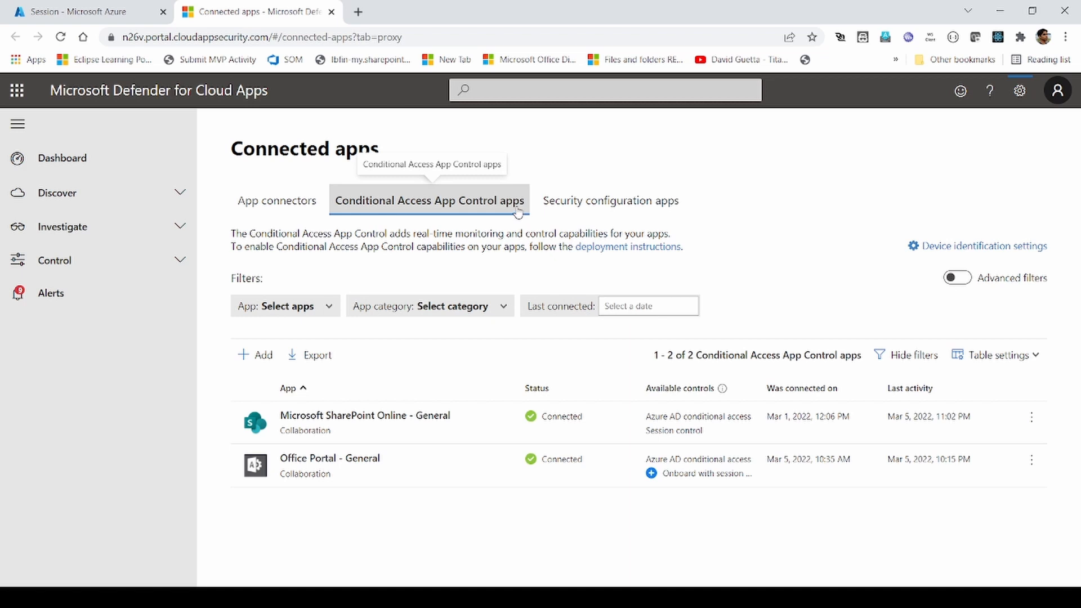
left_click(96, 260)
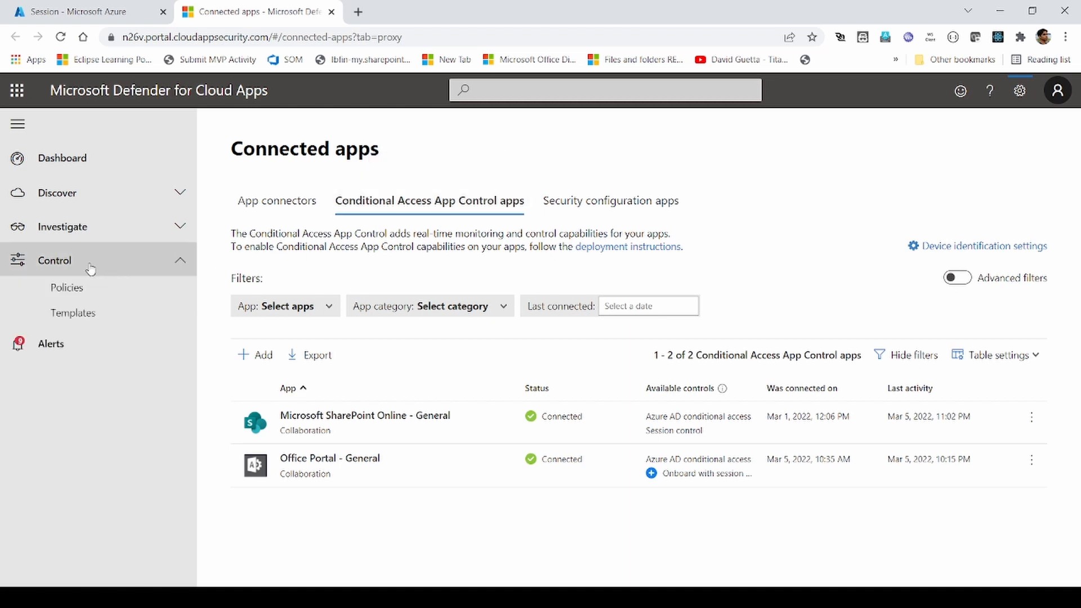
left_click(73, 288)
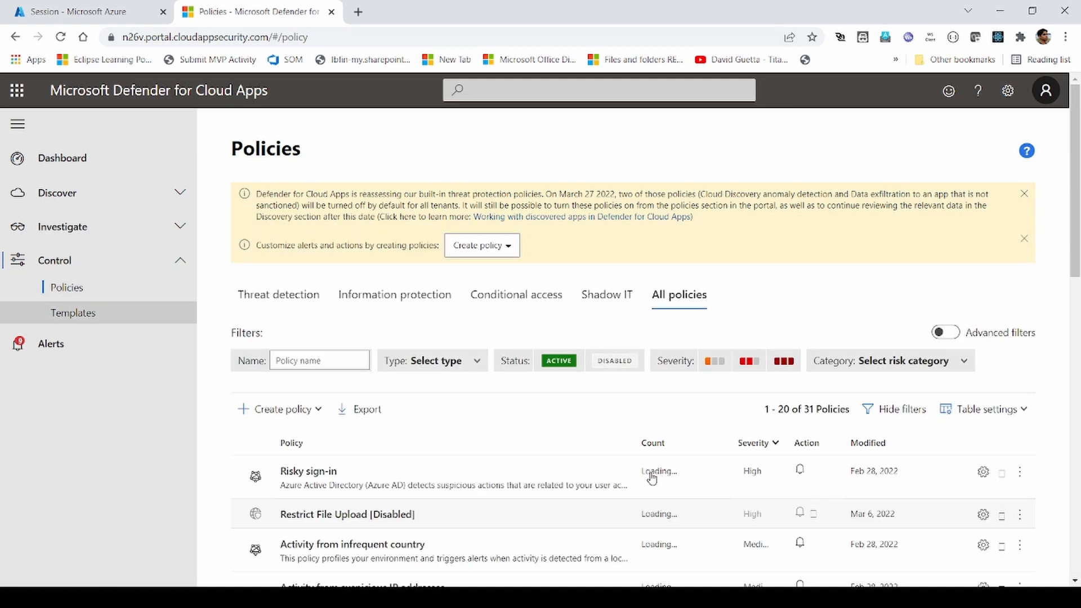
Step: Create a session policy named Block Salary Upload and set its session control type to Control file upload (with inspection)
left_click(316, 412)
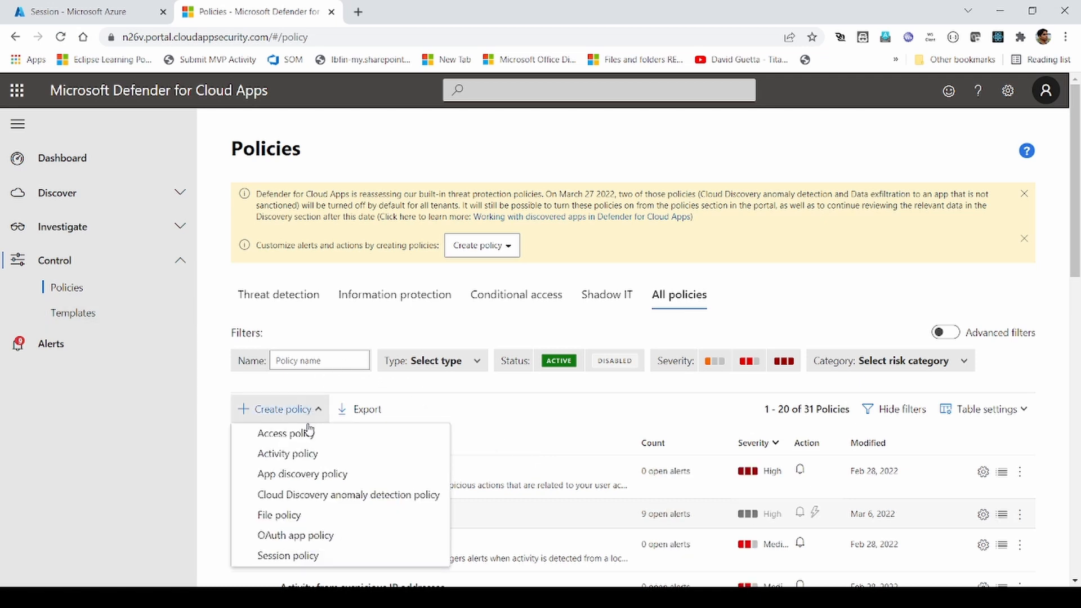
left_click(277, 556)
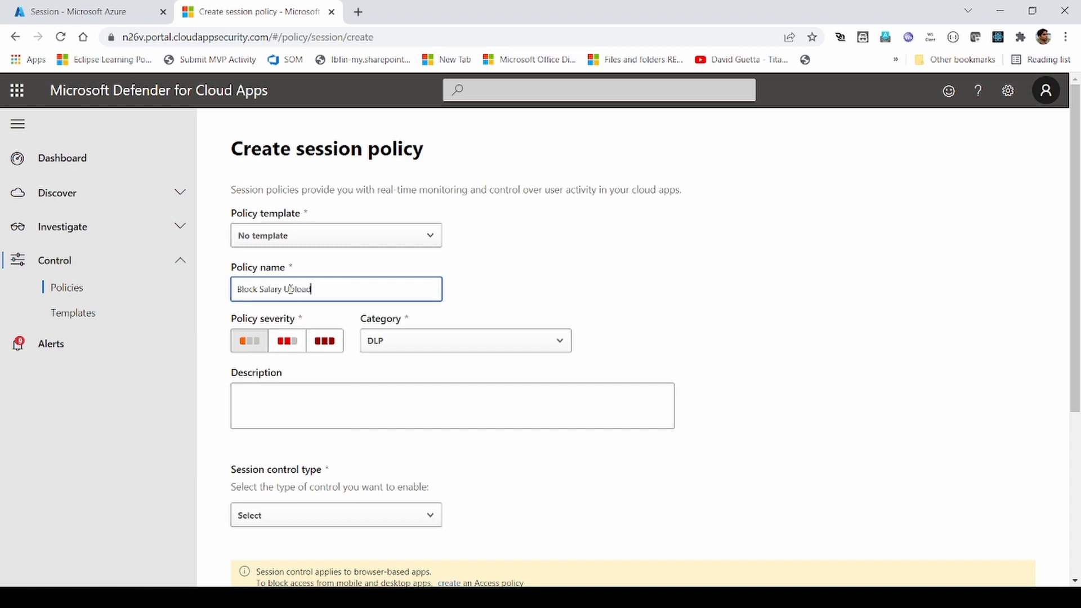
scroll(327, 366, "down", 4)
left_click(294, 306)
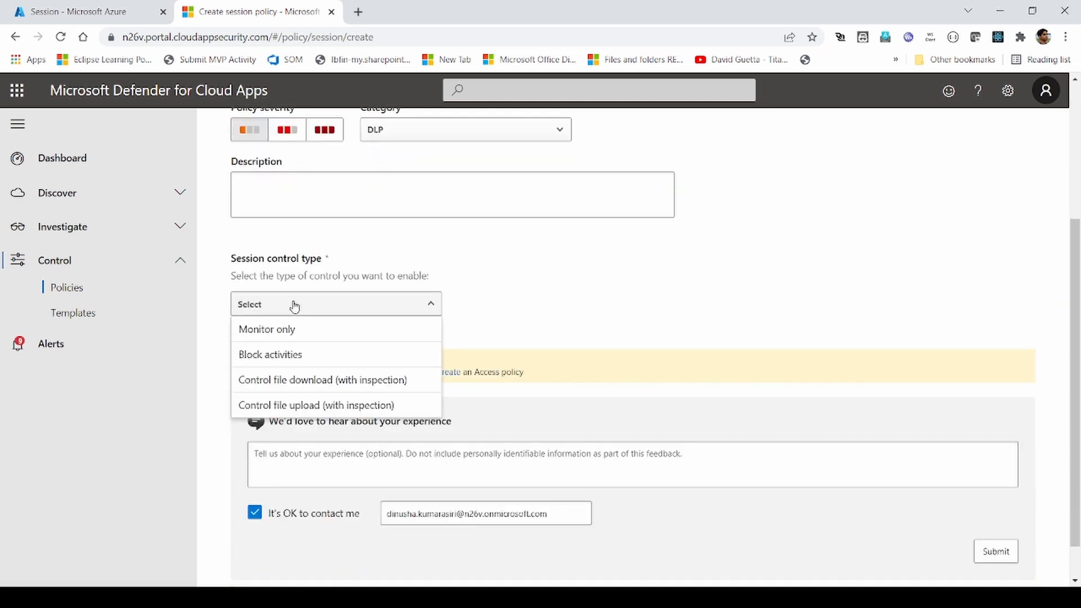
left_click(284, 410)
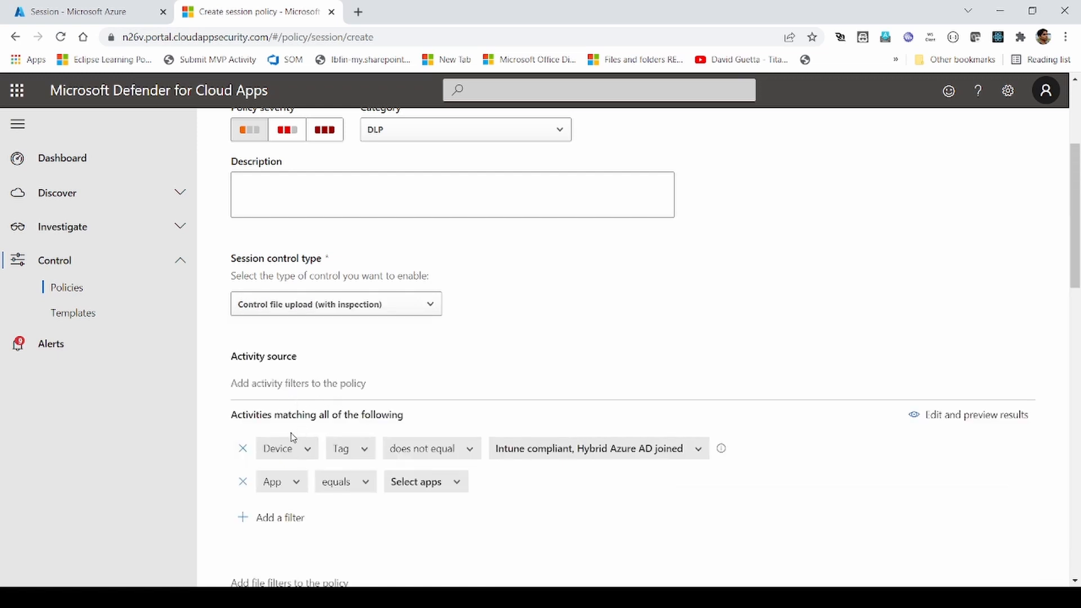
Step: Remove the device tag condition from the activity filters and set the app filter to equal Microsoft SharePoint Online
left_click(244, 458)
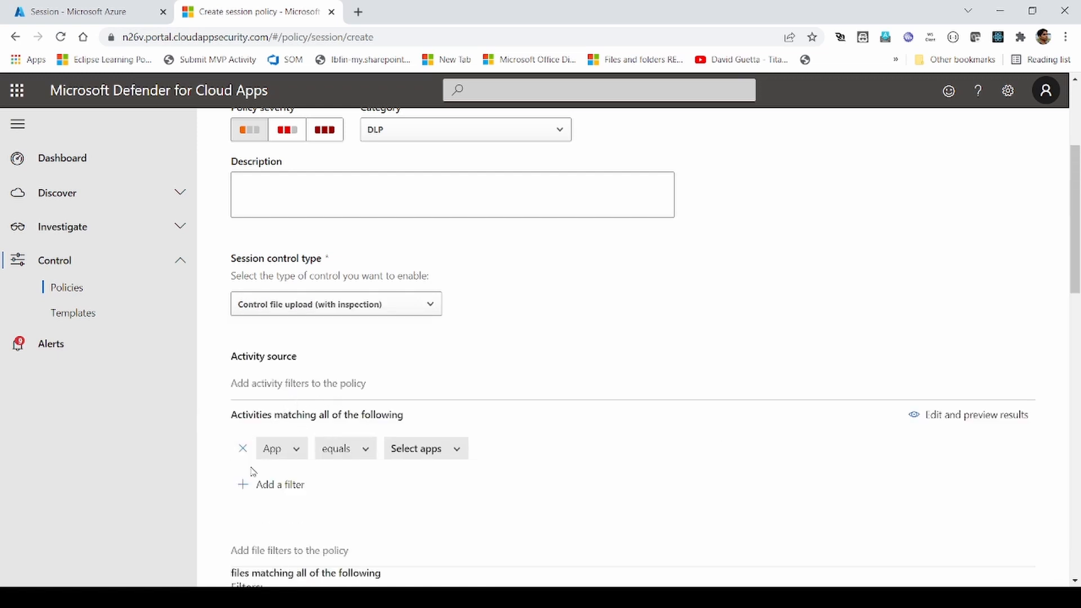
left_click(426, 454)
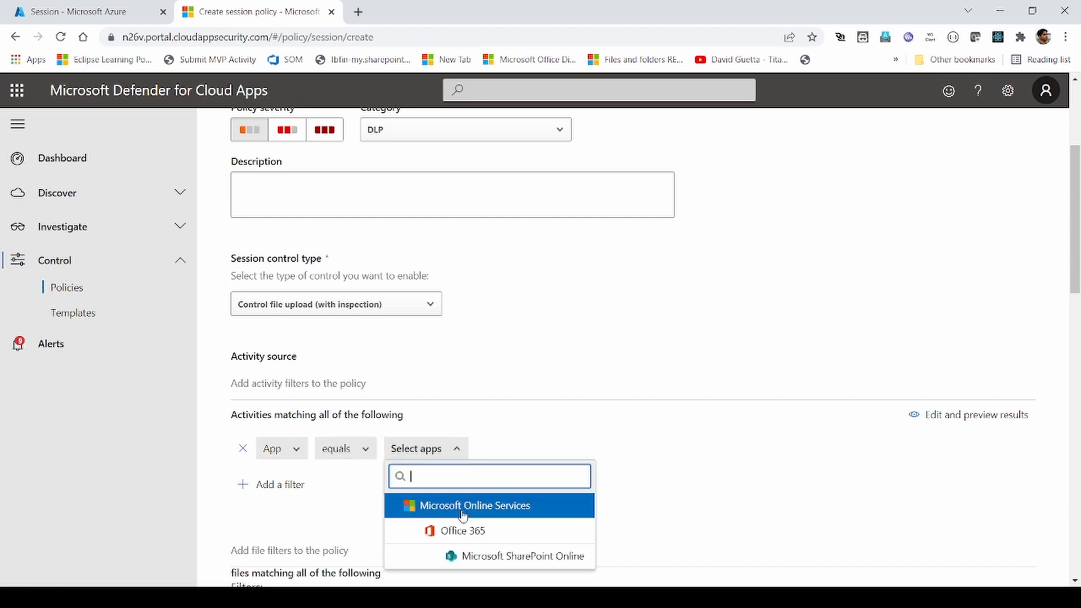
left_click(498, 558)
left_click(728, 433)
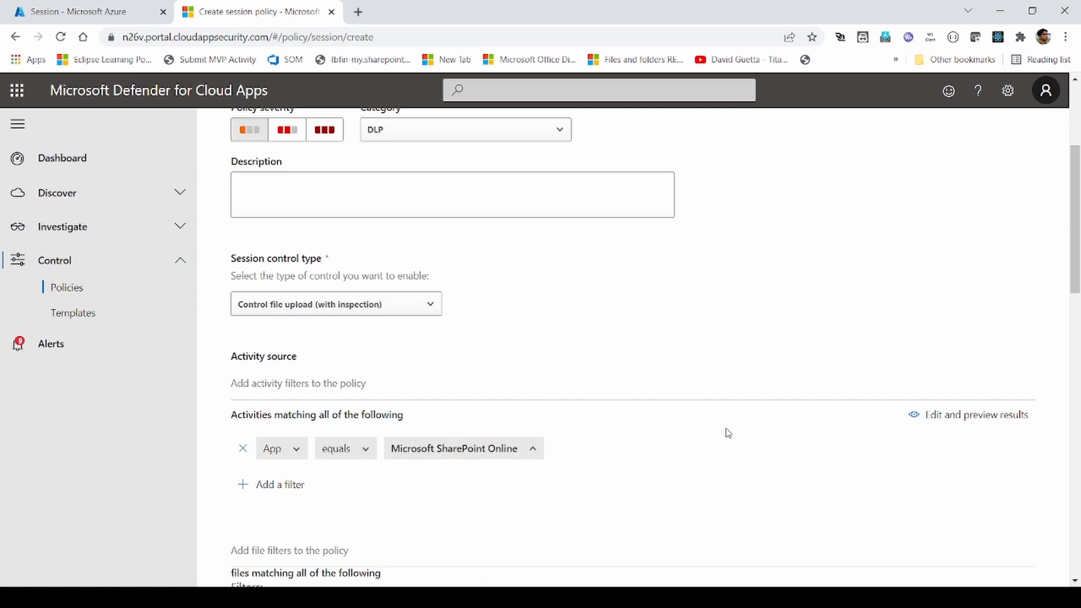
Step: Add a file filter matching files whose file name contains Salary
scroll(628, 420, "down", 2)
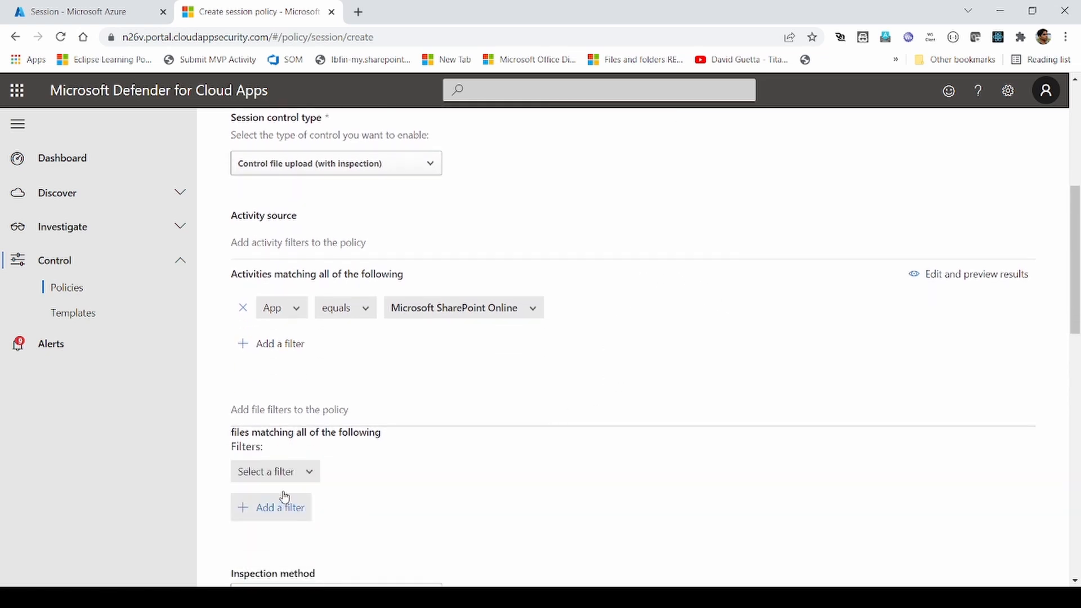
left_click(289, 469)
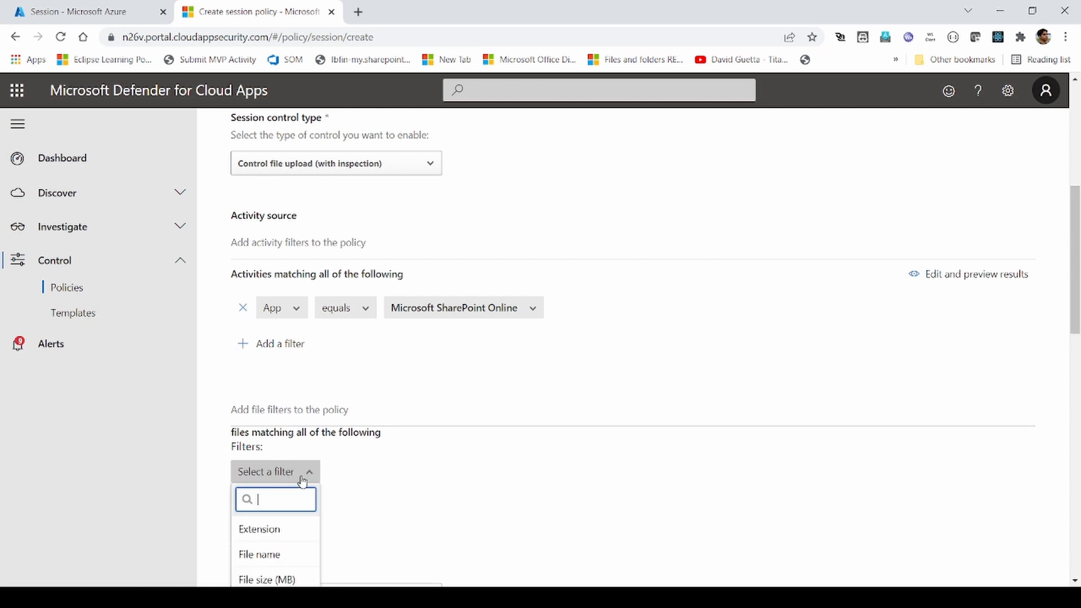
scroll(304, 476, "down", 2)
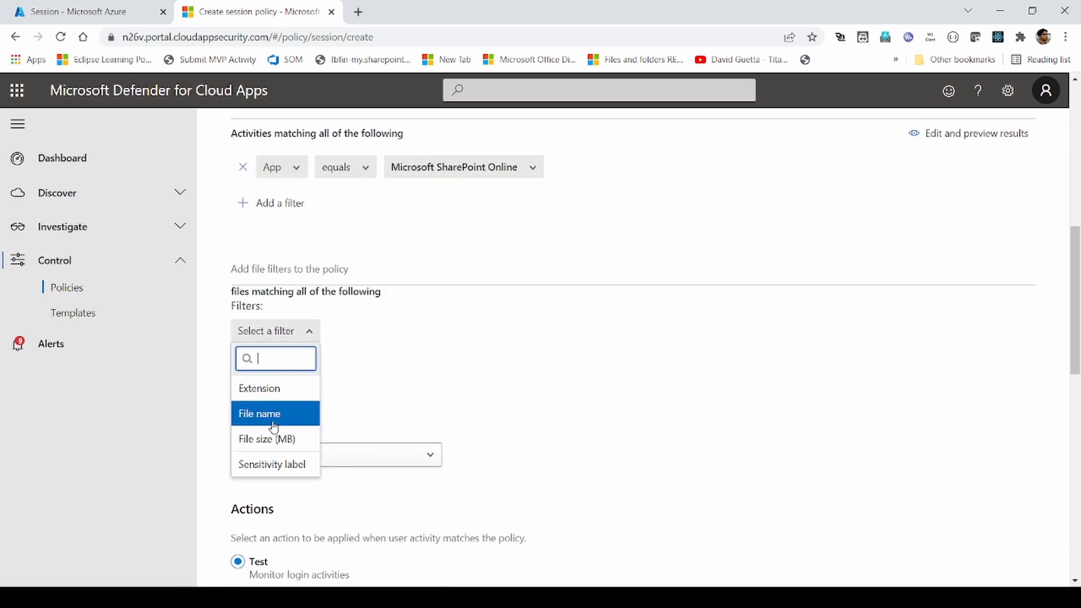
left_click(281, 416)
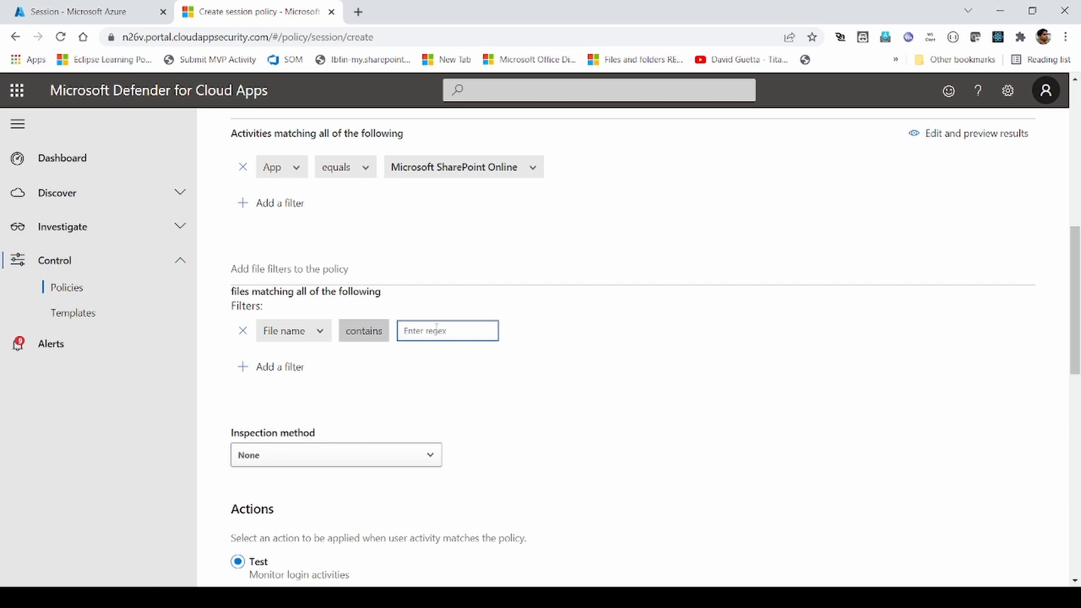
type("Salary")
left_click(309, 334)
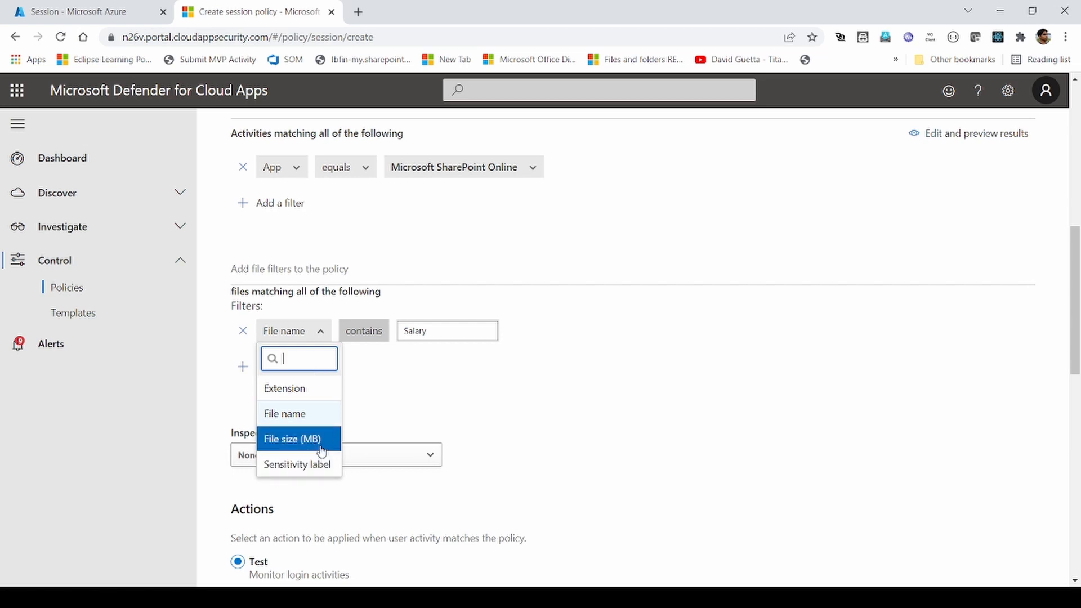
left_click(445, 402)
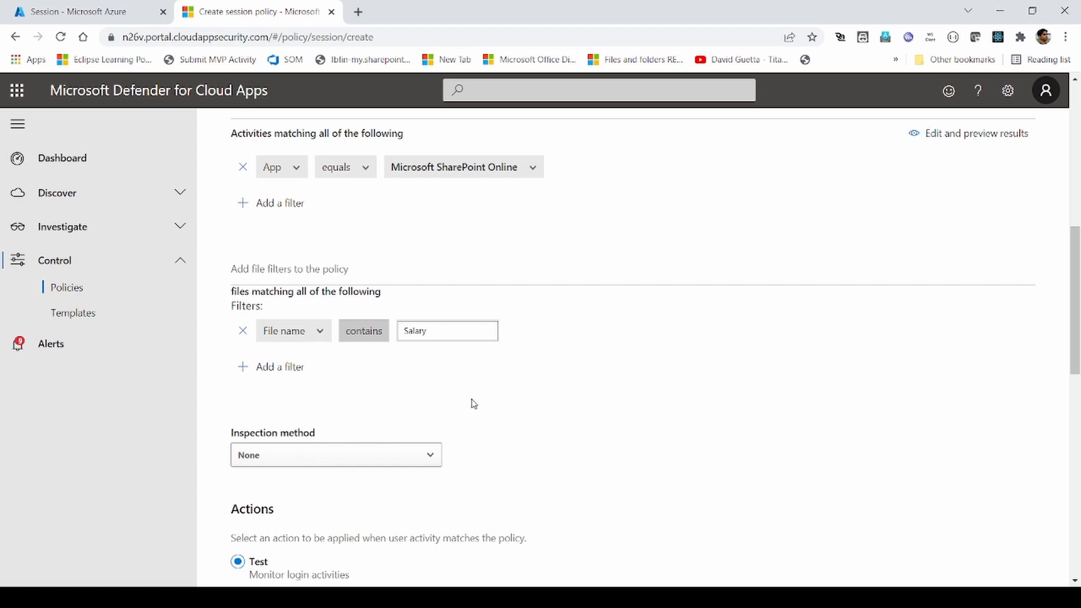
Step: Set the policy action to Block with the custom message "Salary files are blocked!!" and create the session policy
scroll(534, 420, "down", 1)
scroll(533, 420, "down", 3)
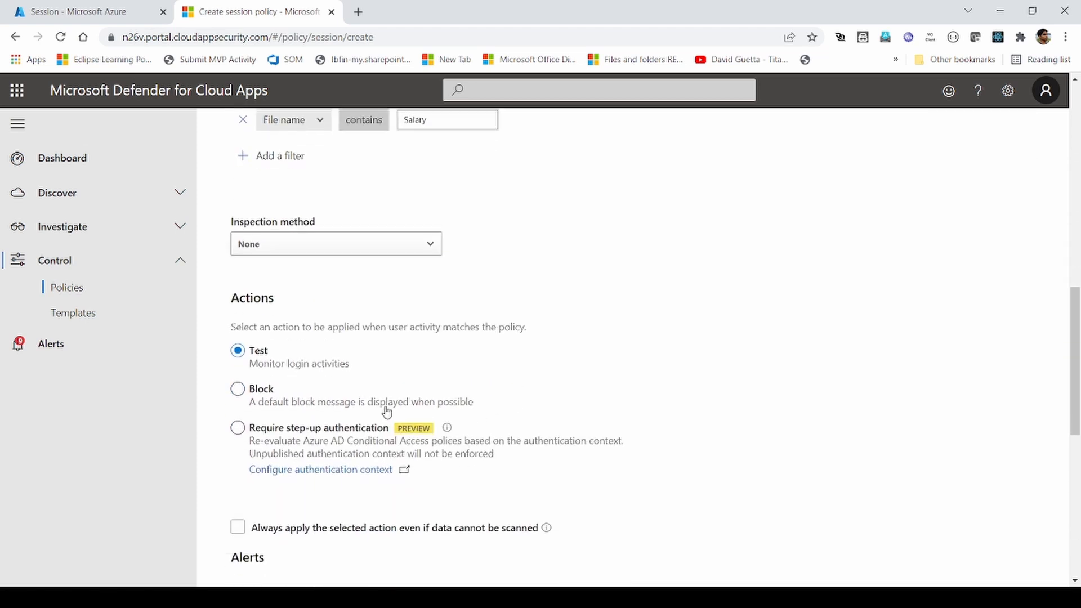
left_click(236, 391)
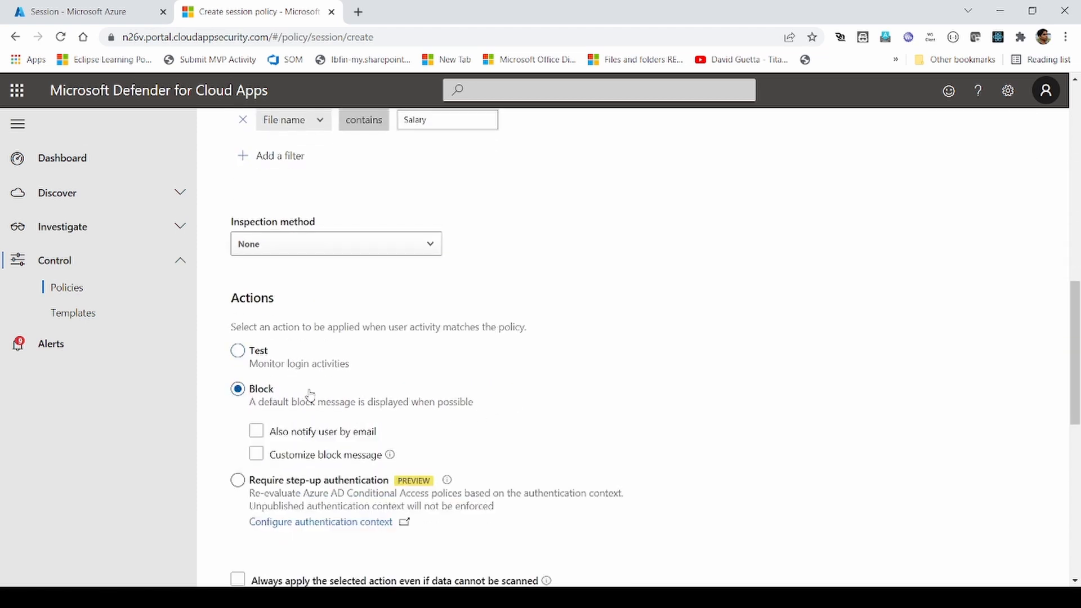
left_click(257, 453)
scroll(359, 419, "down", 1)
left_click(359, 419)
type("Salary fi")
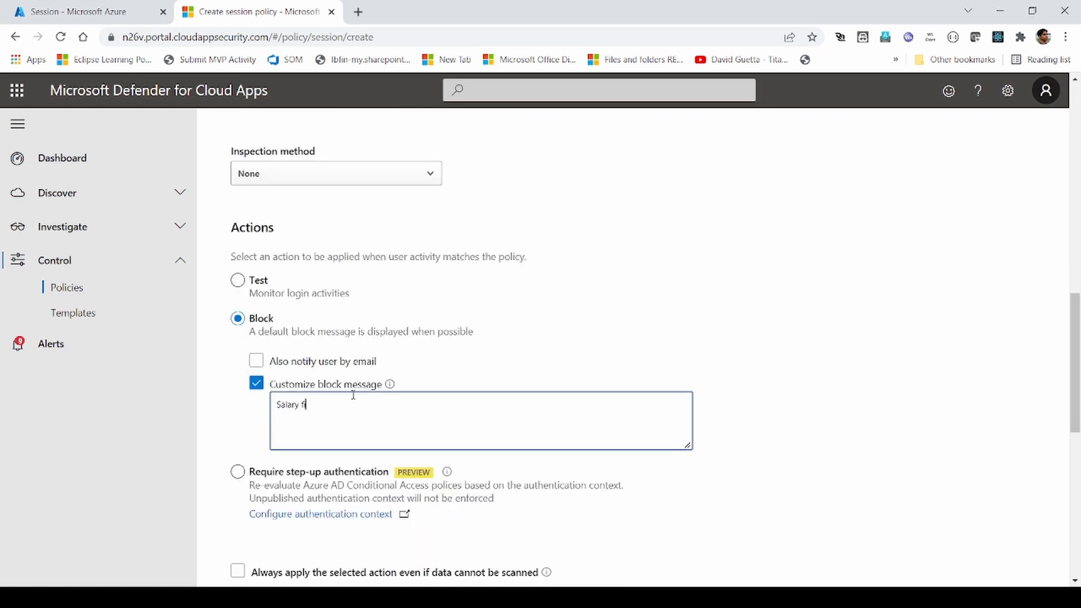
type("les are blocked!")
scroll(518, 432, "down", 9)
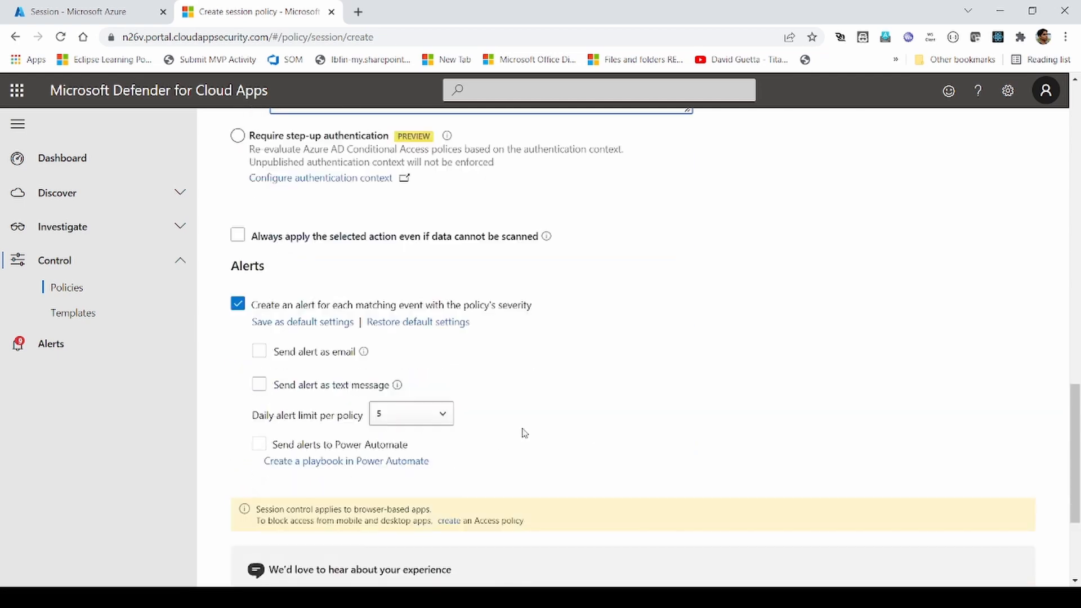
left_click(961, 561)
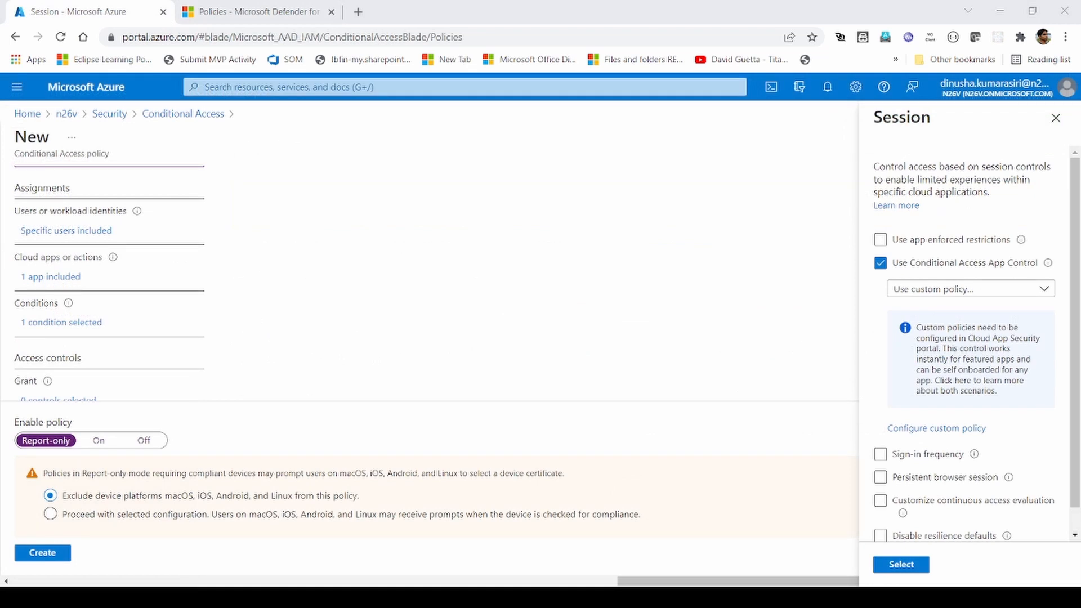
Step: Switch to the Azure portal, apply the session controls, turn the Conditional Access policy on and create it
left_click(898, 569)
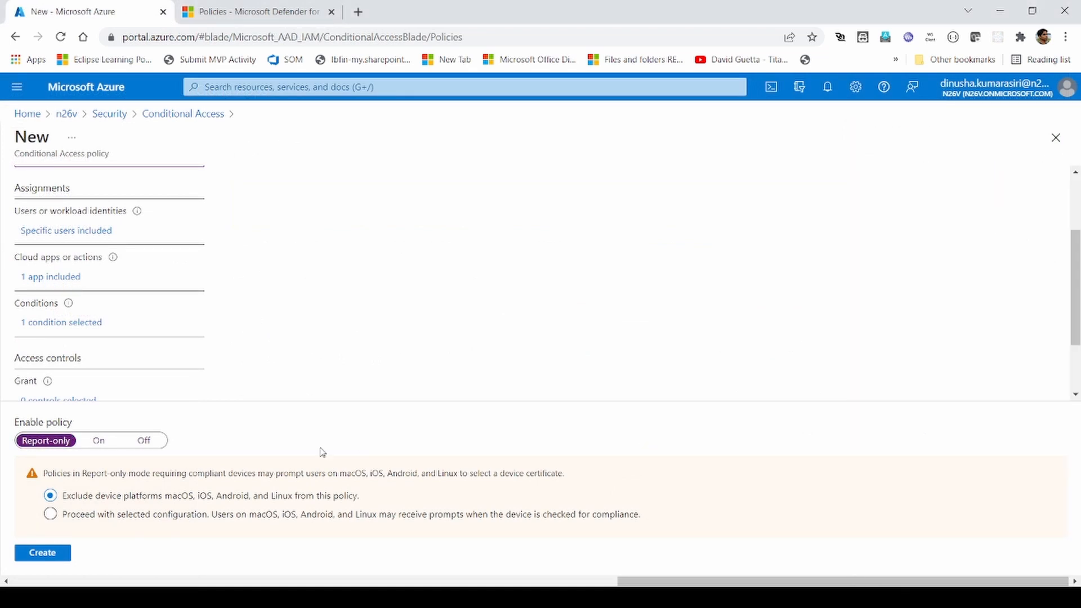
left_click(98, 440)
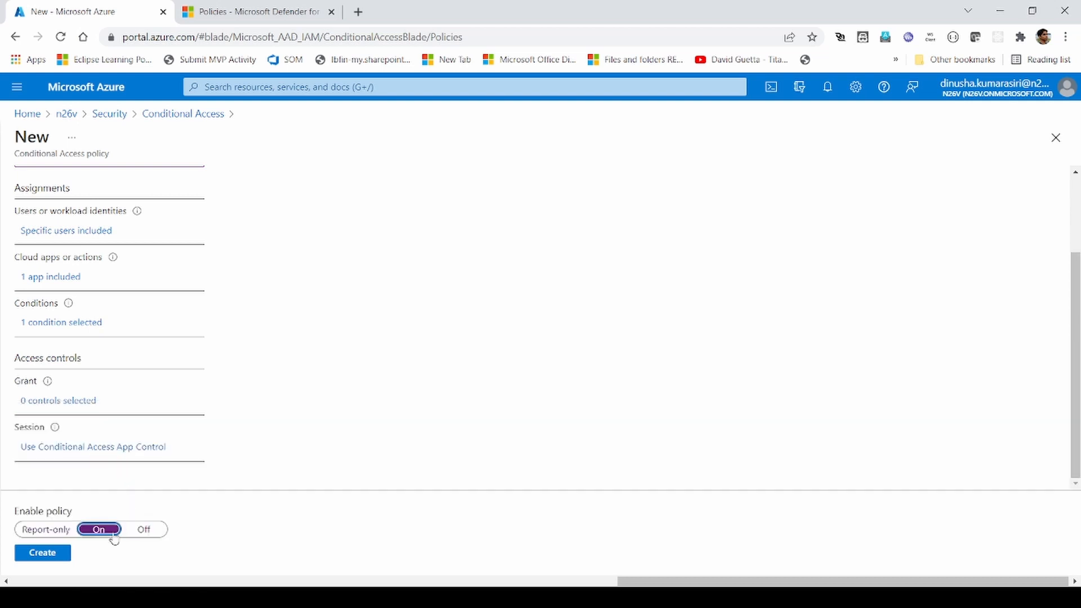
left_click(44, 553)
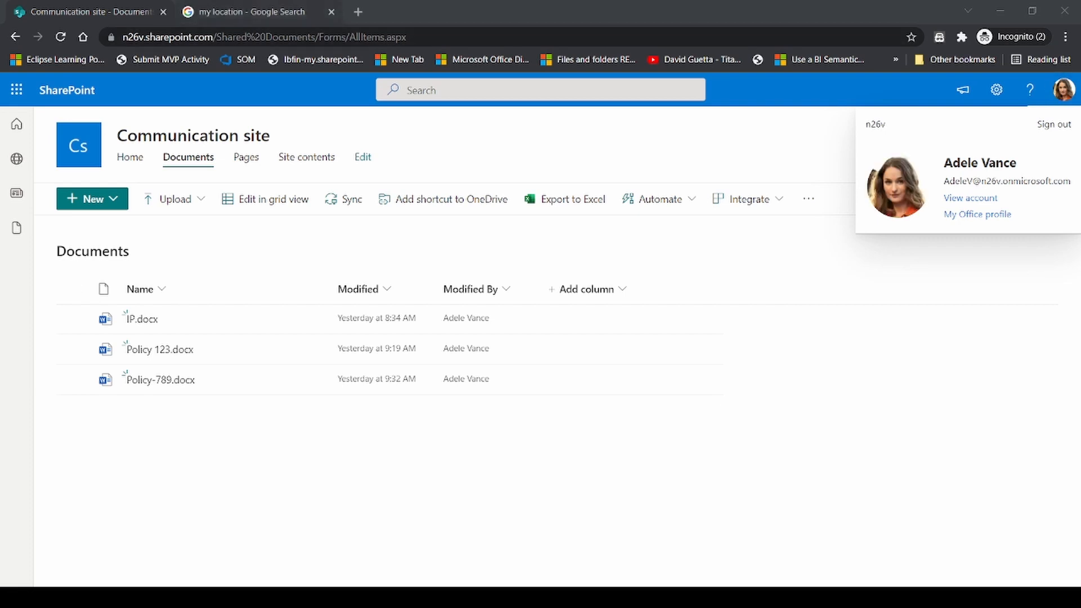
Step: Check the current location in the Google search results and upload Salary 123.docx to the SharePoint Communication site's Documents library
left_click(222, 19)
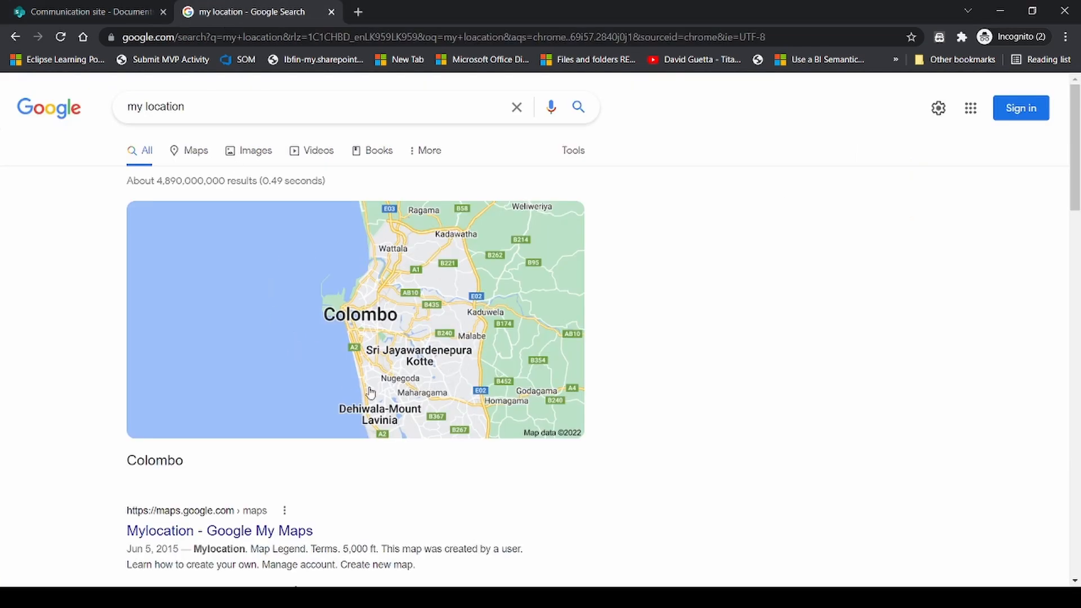
left_click(93, 15)
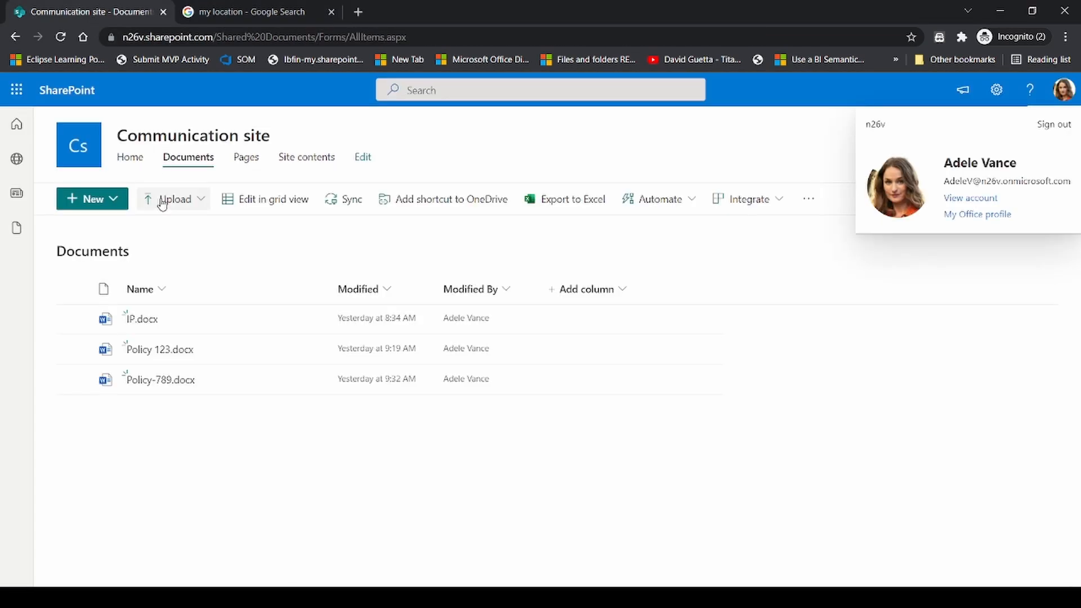
left_click(208, 204)
left_click(193, 227)
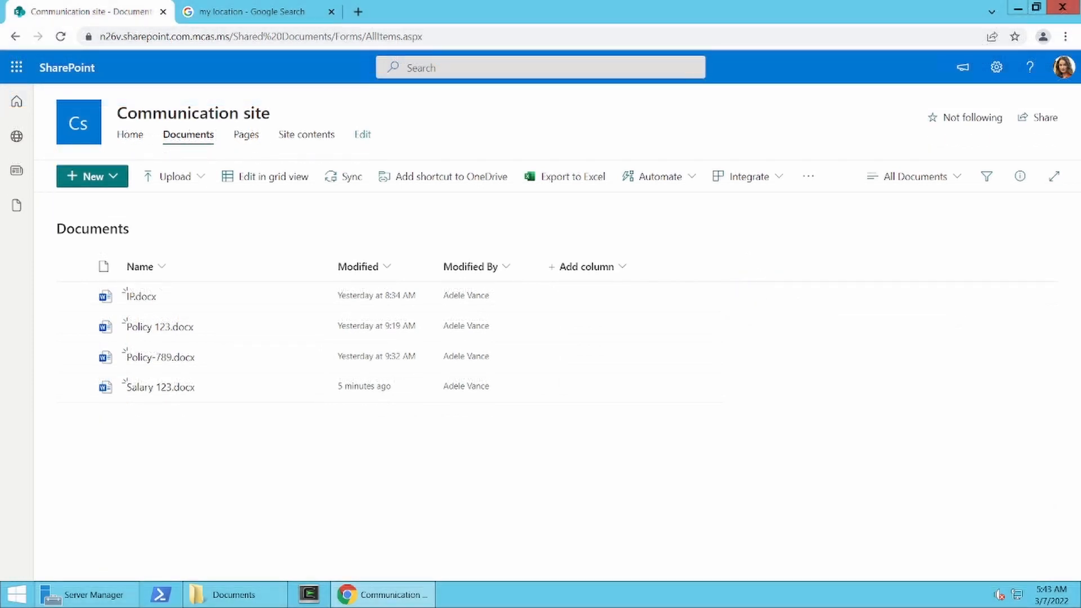
Step: Check the remote machine's location in the Google search results and try to upload Salary-789 to the SharePoint Documents library
left_click(196, 21)
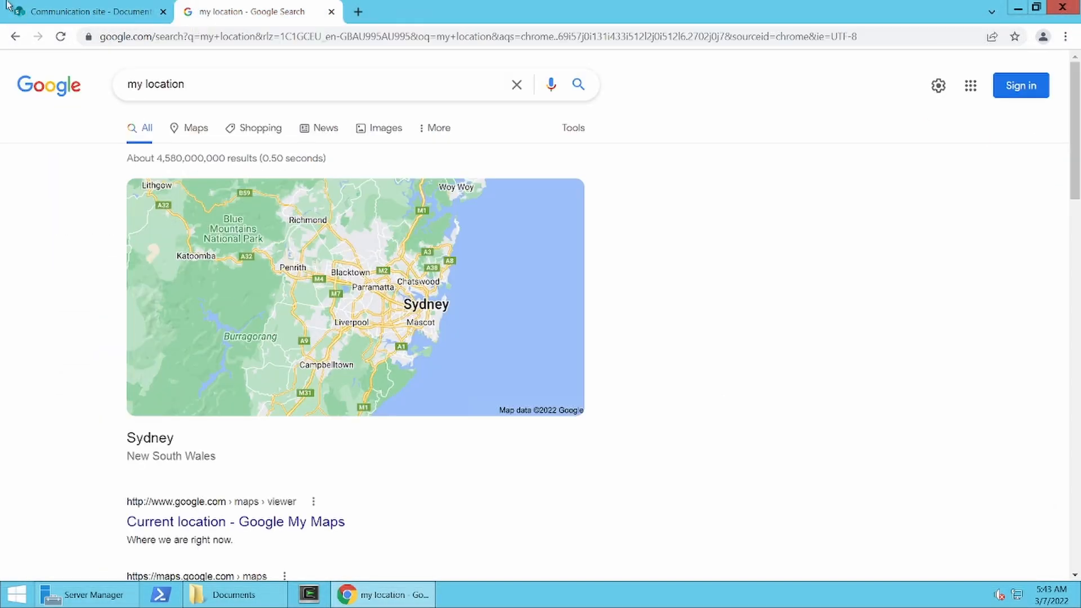
left_click(45, 13)
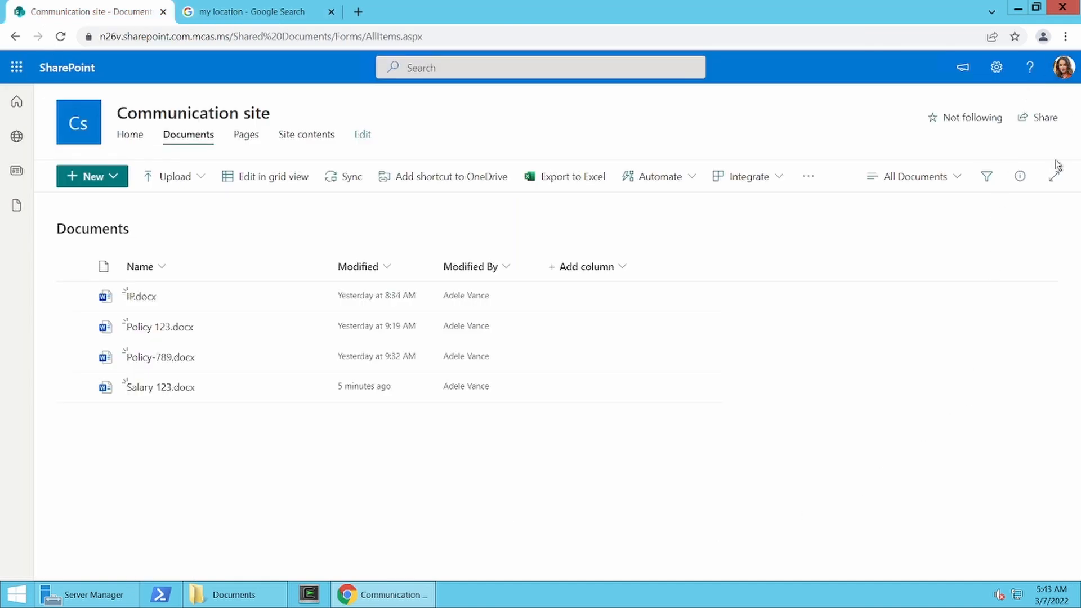
left_click(163, 179)
left_click(162, 209)
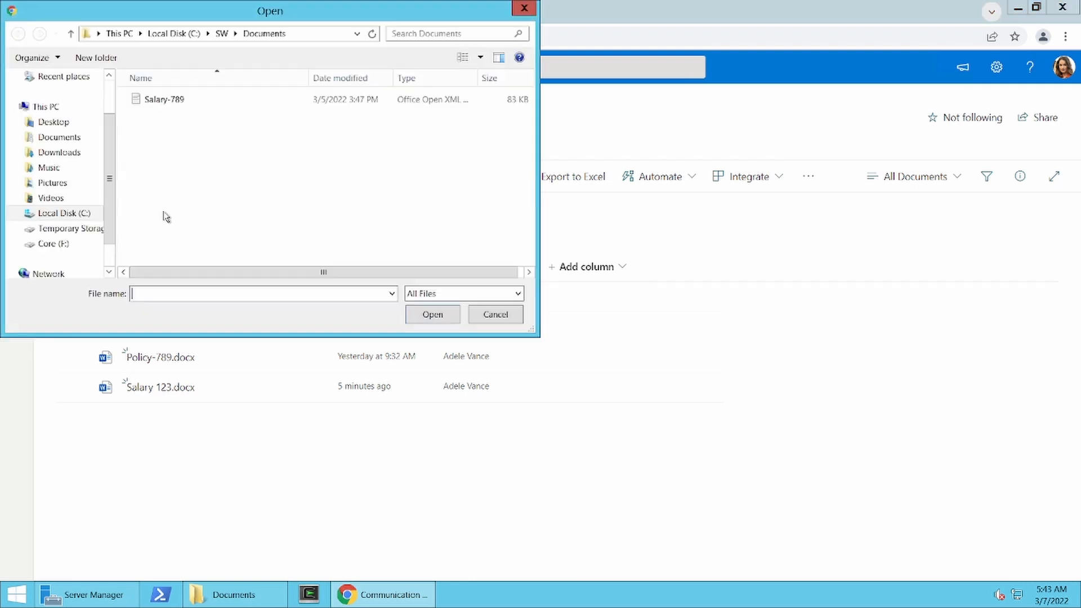
left_click(153, 102)
double_click(154, 103)
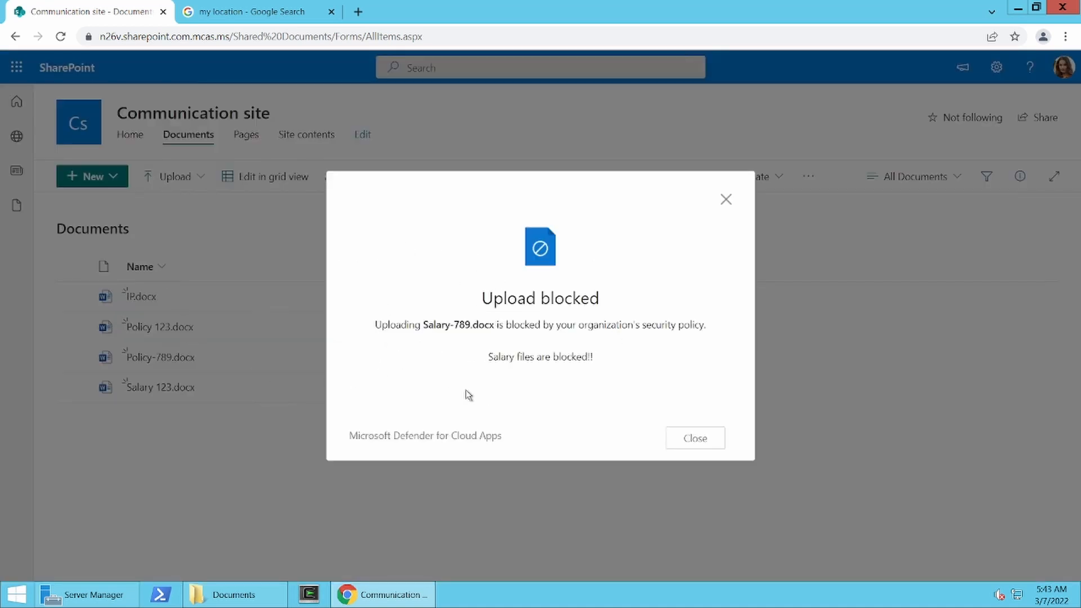
left_click_drag(488, 358, 606, 367)
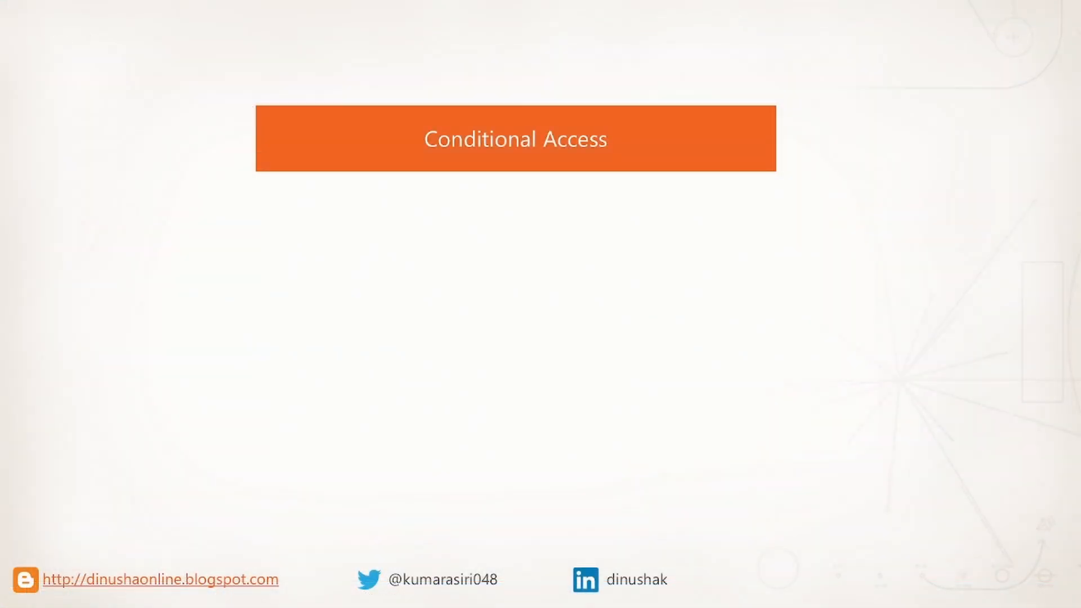